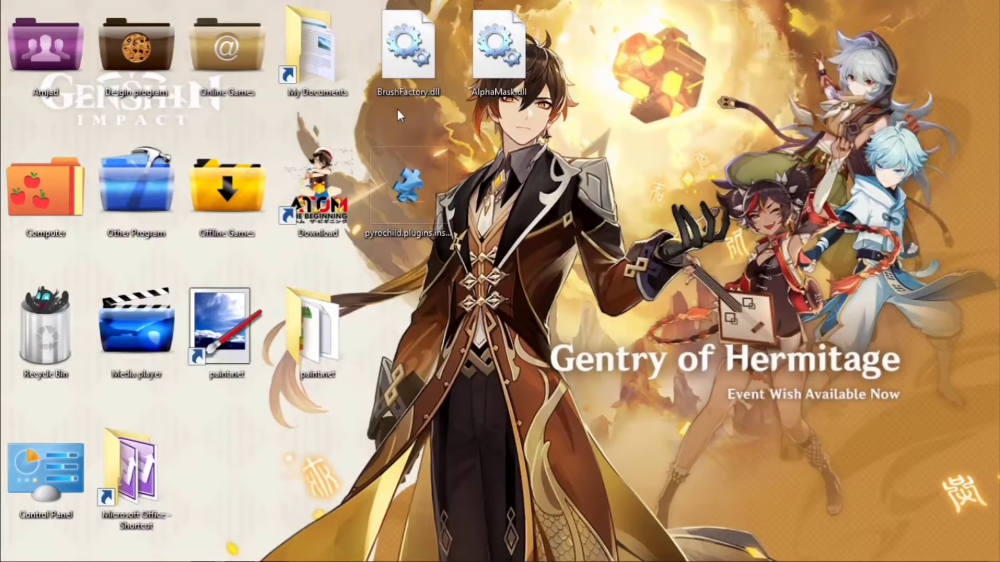
Step: Copy BrushFactory.dll and AlphaMask.dll from the desktop into the Effects folder of the paint.net installation
mouse_move(398, 109)
left_mouse_down()
mouse_move(481, 79)
mouse_move(517, 45)
left_mouse_up()
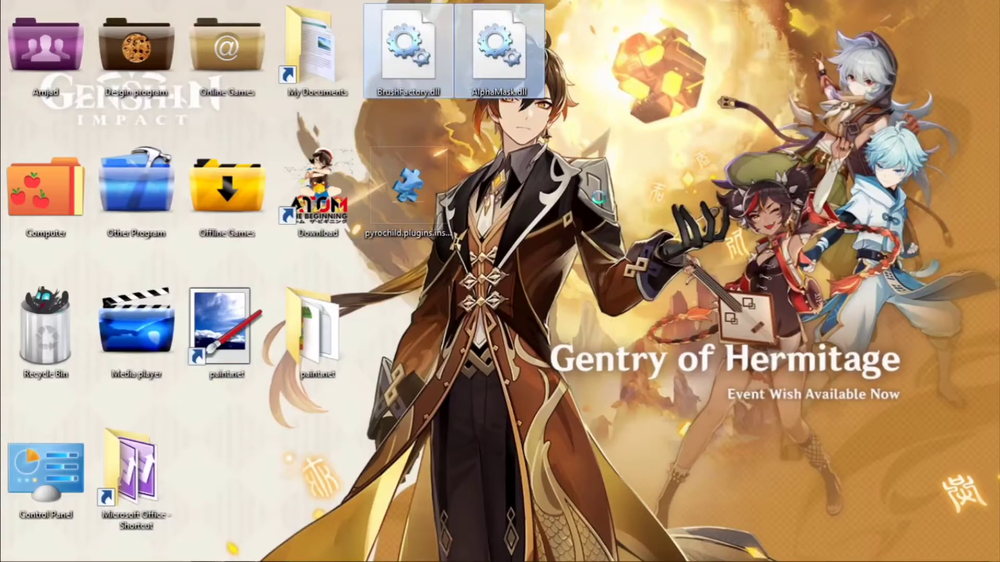
right_click(234, 328)
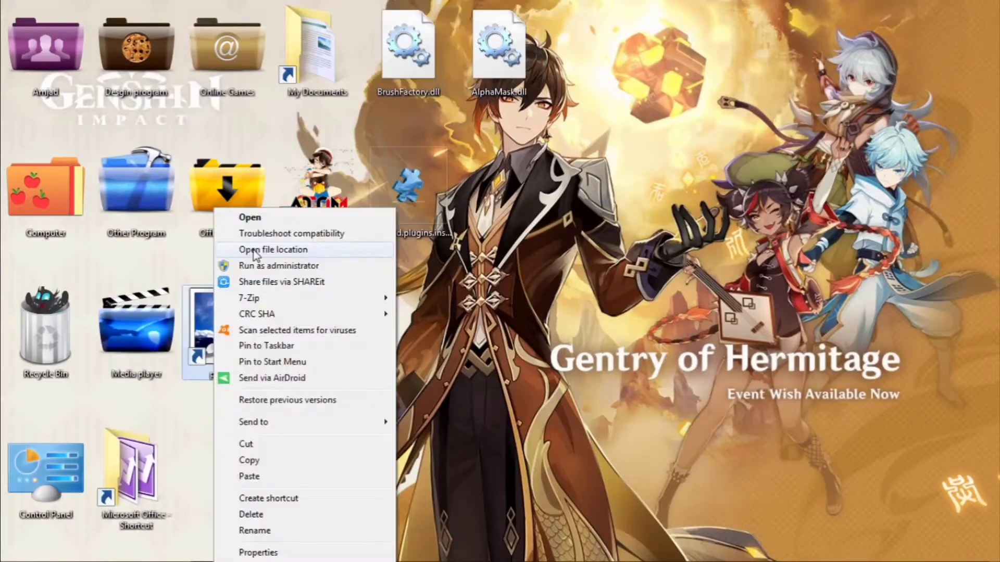
left_click(252, 249)
double_click(179, 112)
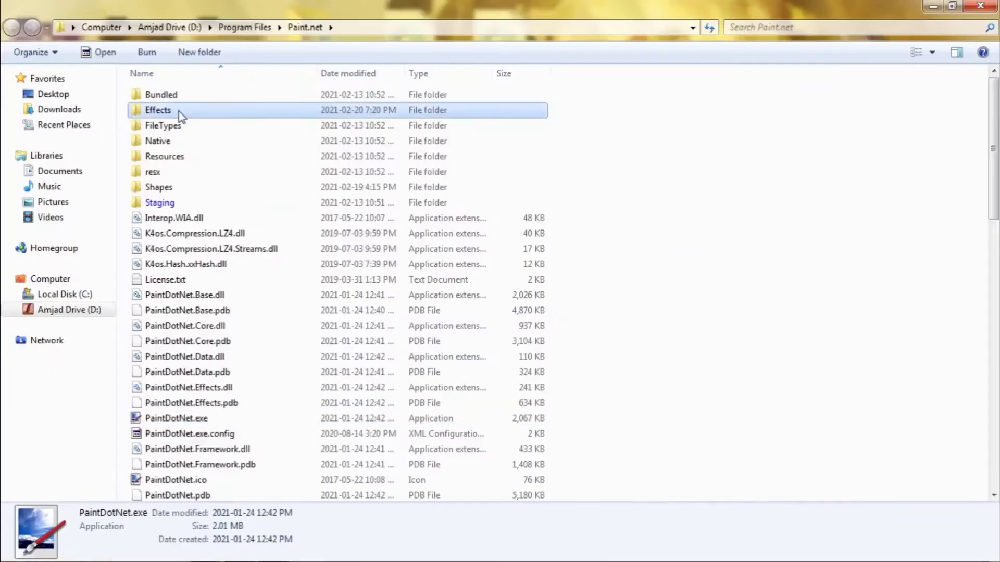
key("ctrl+v")
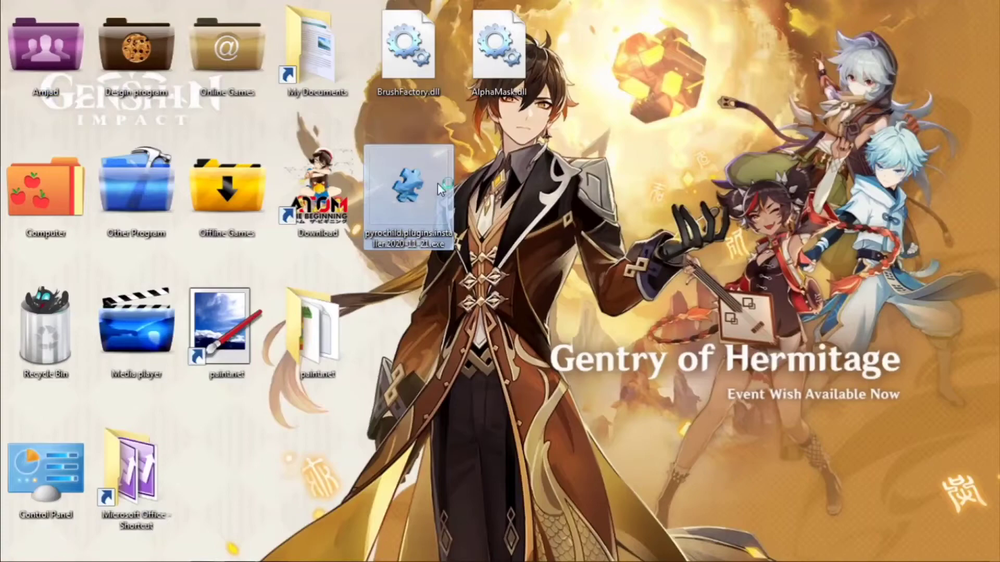
Step: Install the pyrochild plugin pack for the current user only, accepting the license agreement
double_click(437, 183)
left_click(442, 351)
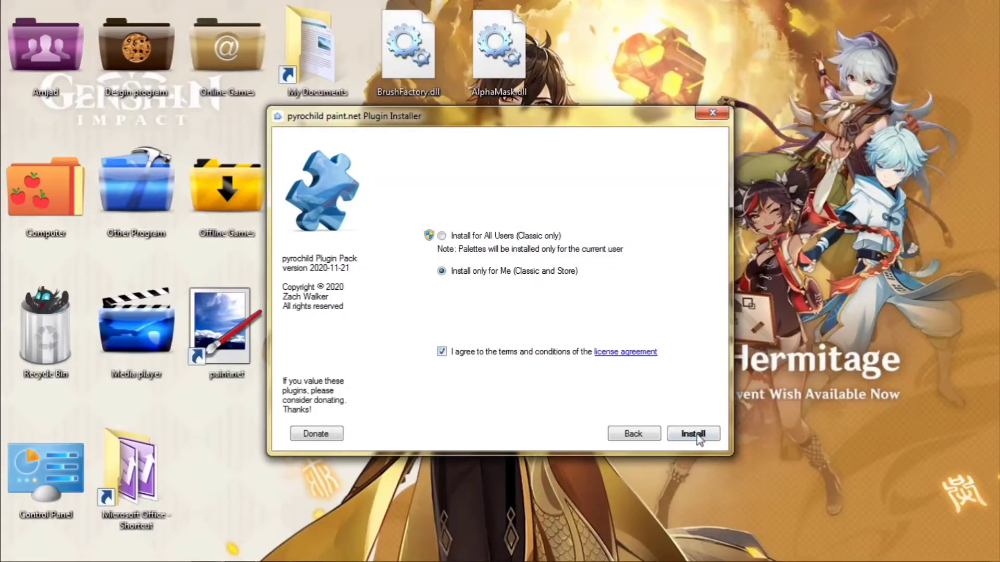
left_click(694, 435)
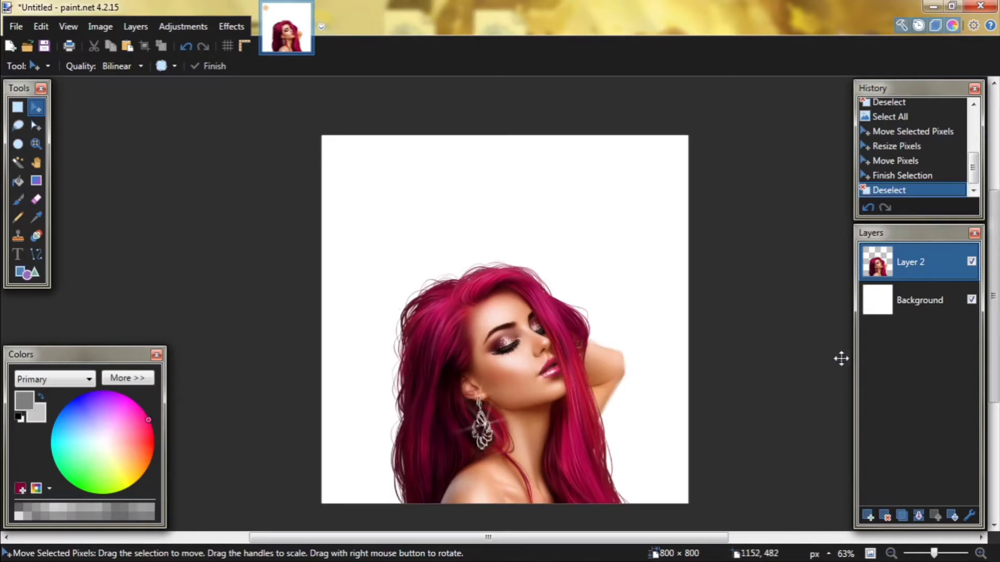
Step: In paint.net, add two empty layers above the portrait and place a duplicate of Layer 2 at the top of the stack
left_click(869, 516)
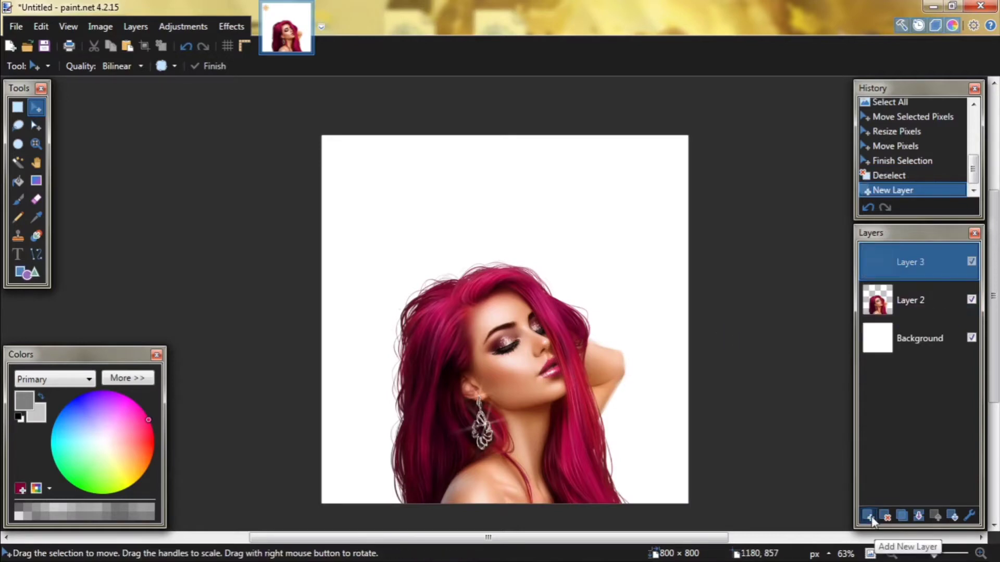
left_click(870, 516)
left_click(933, 356)
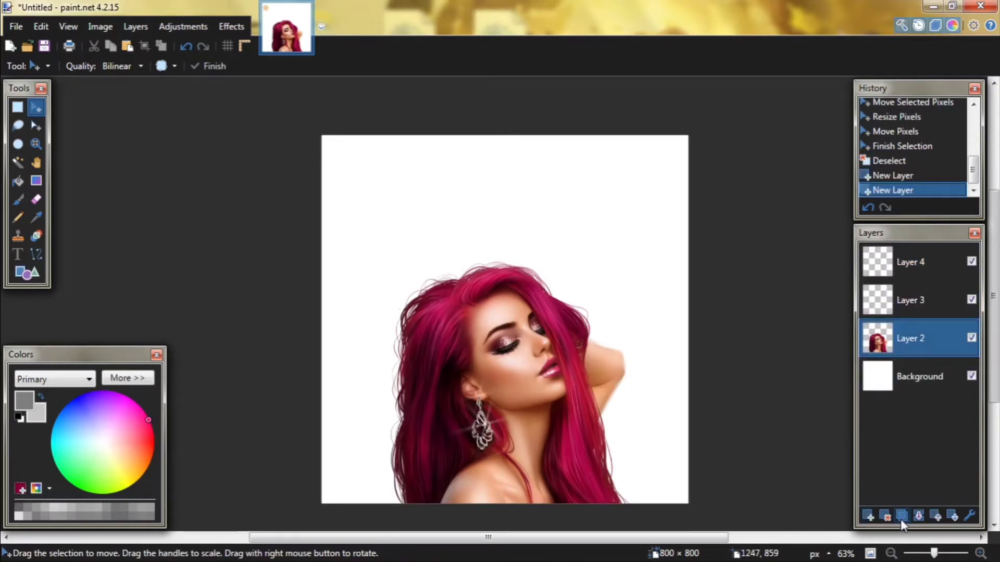
left_click(901, 517)
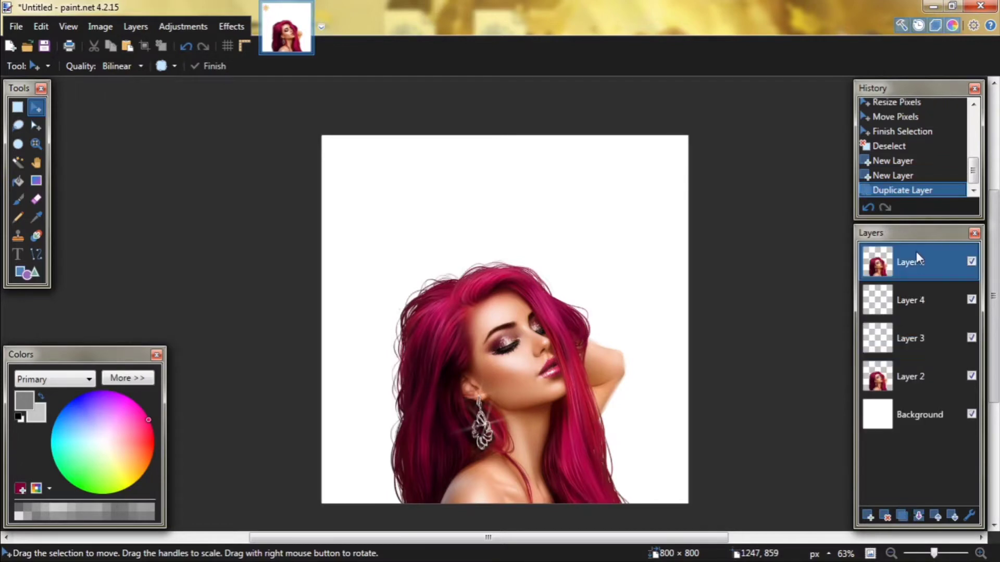
left_click_drag(916, 252, 916, 271)
Step: Rename Layer 4 as black and Layer 3 as white
double_click(951, 298)
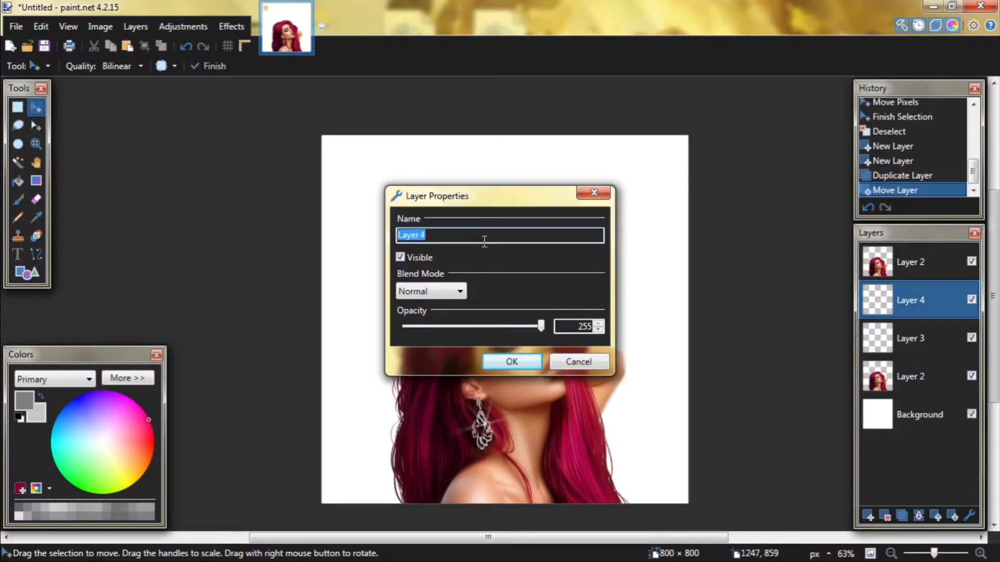
type("black")
left_click(510, 360)
double_click(914, 341)
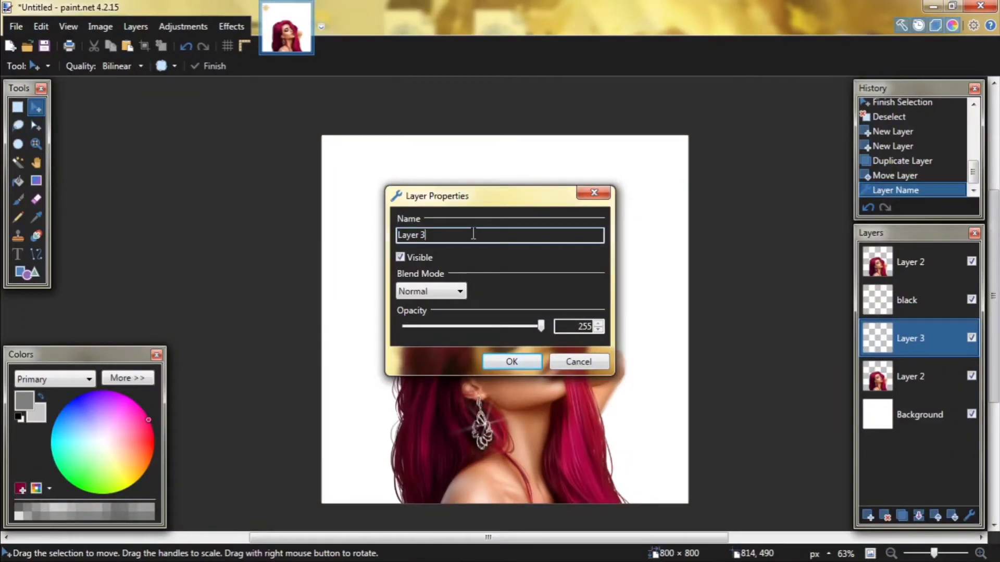
key("BackSpace")
key("BackSpace")
key("BackSpace")
key("BackSpace")
key("BackSpace")
key("BackSpace")
key("BackSpace")
type("white")
left_click(512, 361)
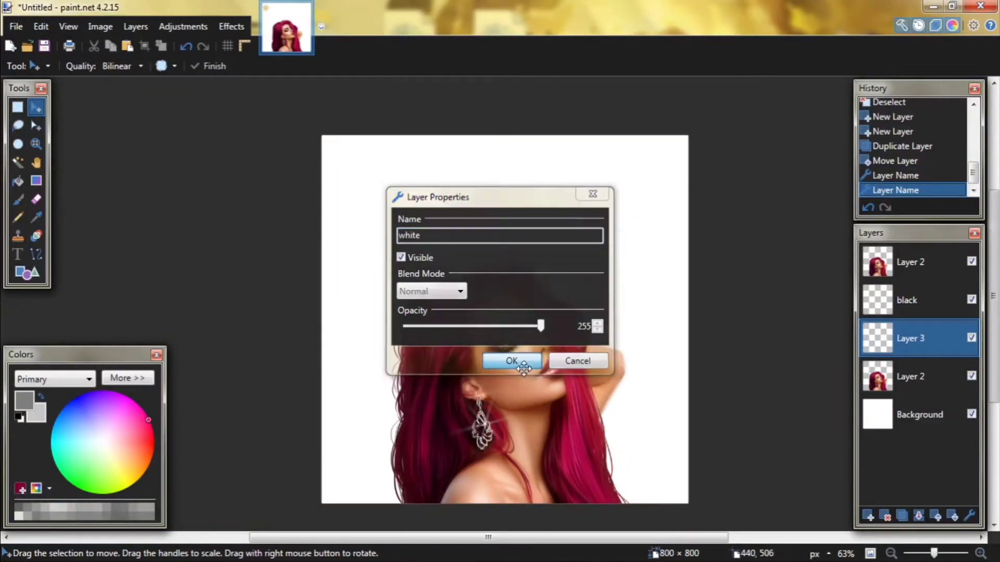
Step: Rename the lower portrait layer, directly above the Background, as Layer 1
double_click(914, 377)
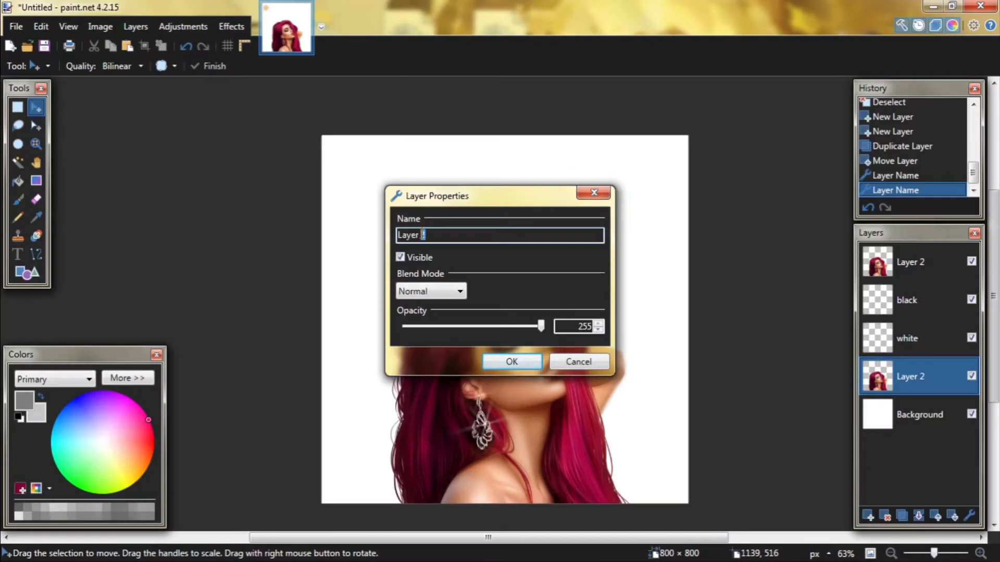
type("1")
left_click(512, 361)
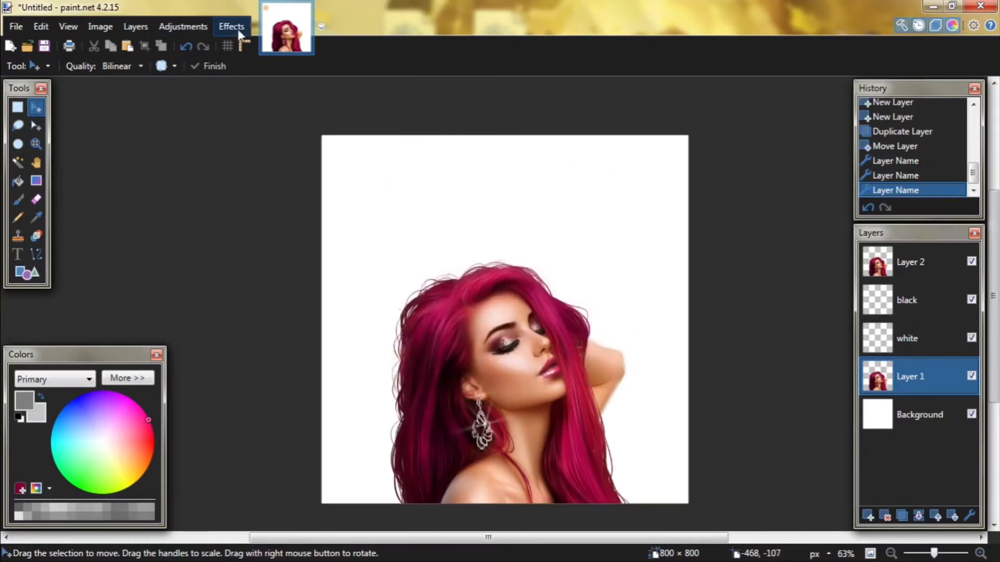
Step: Liquify Layer 1 with brush size 150, pushing the hair and arm outwards in all directions to cover the canvas
left_click(237, 27)
mouse_move(341, 333)
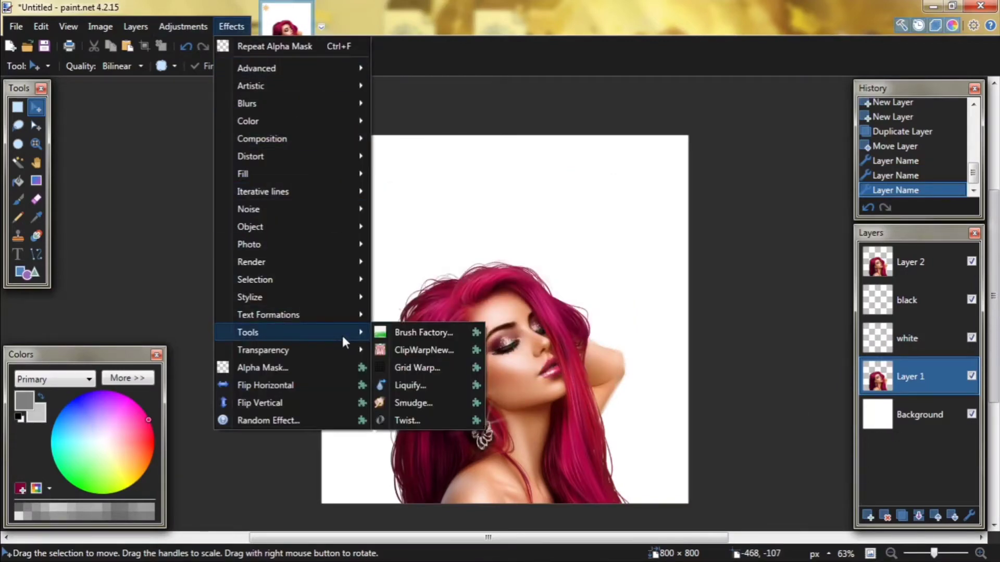
left_click(418, 385)
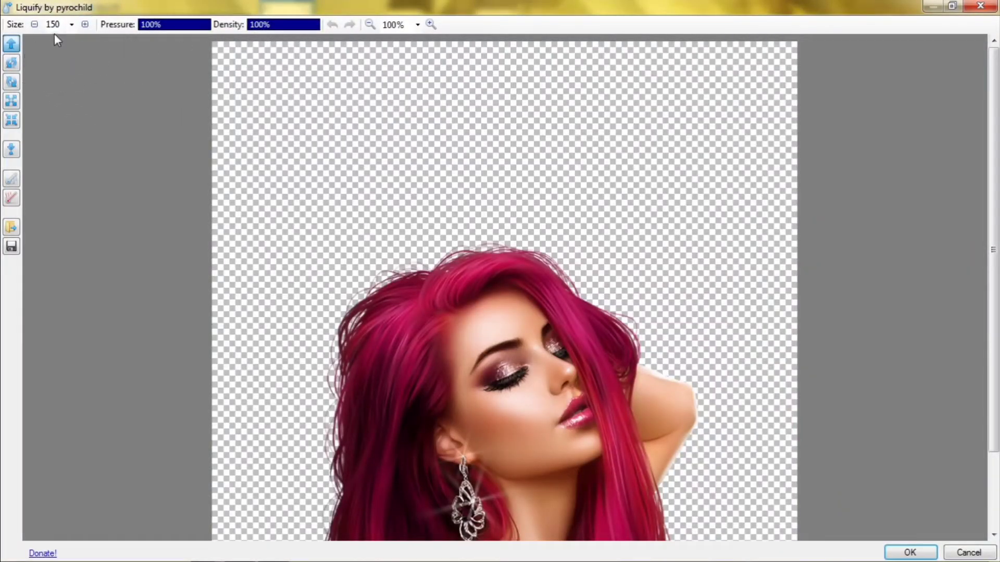
scroll(451, 237, "down", 1)
mouse_move(453, 245)
left_mouse_down()
mouse_move(450, 212)
mouse_move(397, 99)
left_mouse_up()
mouse_move(500, 242)
left_mouse_down()
mouse_move(480, 167)
mouse_move(438, 99)
left_mouse_up()
left_click_drag(441, 276, 354, 136)
mouse_move(417, 276)
left_mouse_down()
mouse_move(321, 190)
mouse_move(442, 357)
mouse_move(346, 397)
mouse_move(227, 412)
left_mouse_up()
mouse_move(588, 451)
left_mouse_down()
mouse_move(620, 351)
mouse_move(776, 229)
mouse_move(598, 239)
mouse_move(595, 67)
mouse_move(663, 86)
mouse_move(604, 211)
mouse_move(328, 134)
mouse_move(307, 244)
left_mouse_up()
left_click_drag(641, 471, 695, 365)
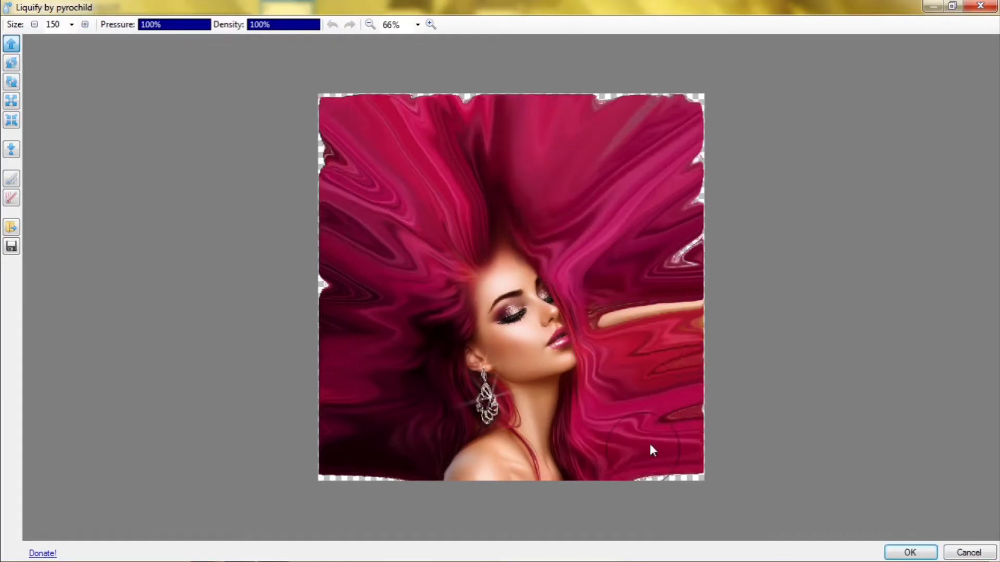
Step: Push the liquified hair into the remaining gaps along the canvas edges and apply the Liquify effect
left_click_drag(651, 447, 672, 481)
left_click_drag(354, 284, 306, 269)
mouse_move(665, 150)
left_mouse_down()
mouse_move(684, 226)
mouse_move(714, 185)
left_mouse_up()
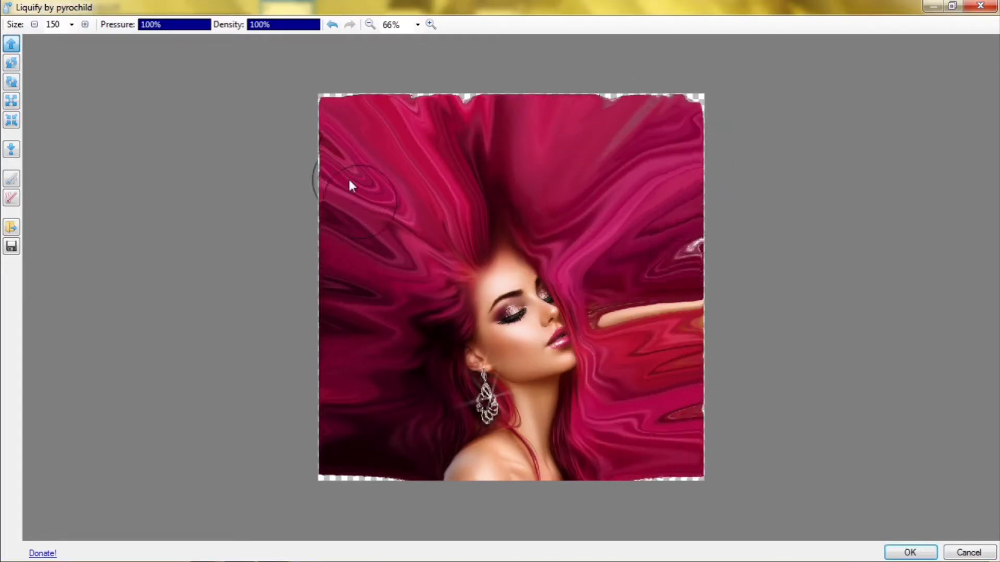
left_click(911, 553)
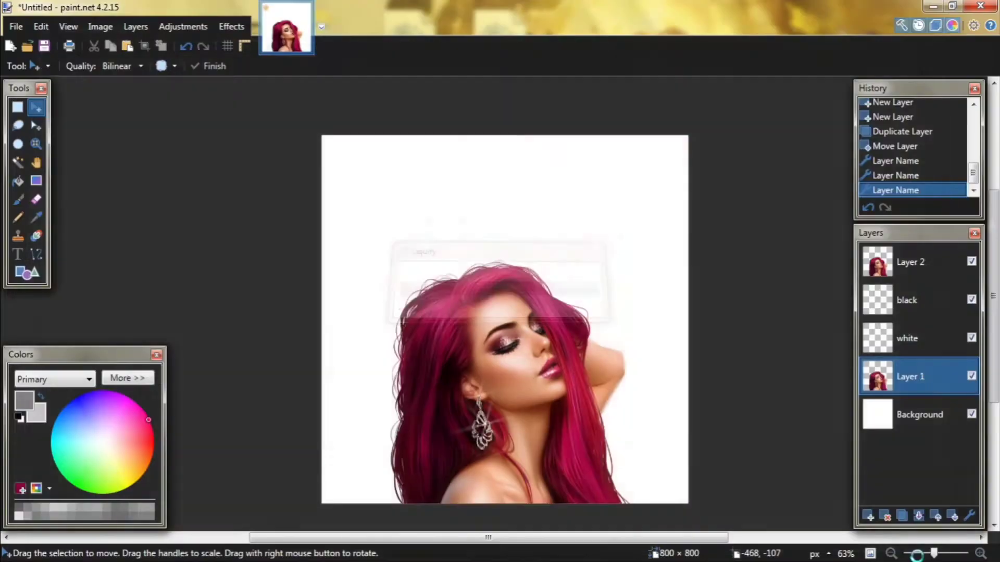
Step: Open Brush Factory on the black layer and use the clipboard portrait as its background
left_click(915, 271)
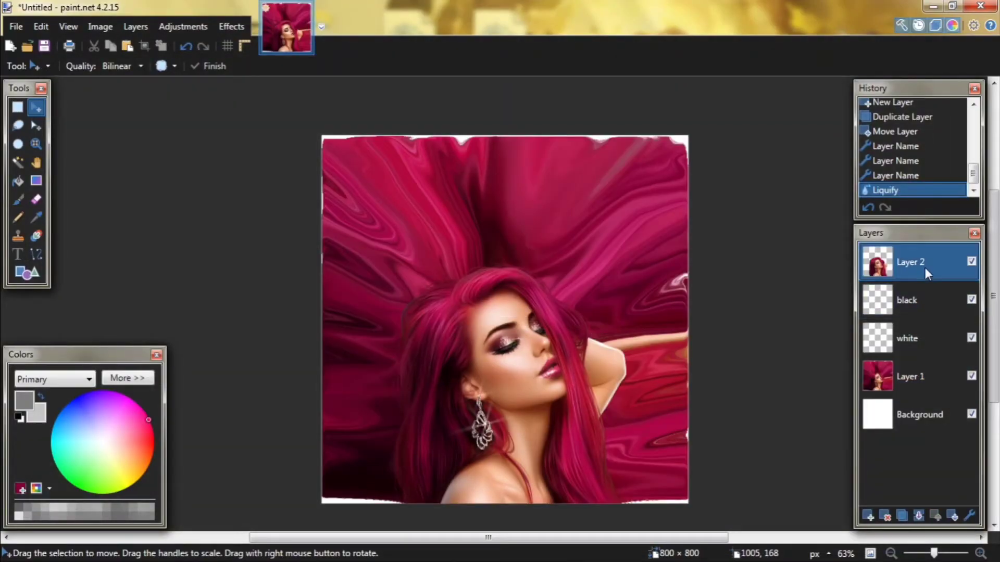
left_click(931, 301)
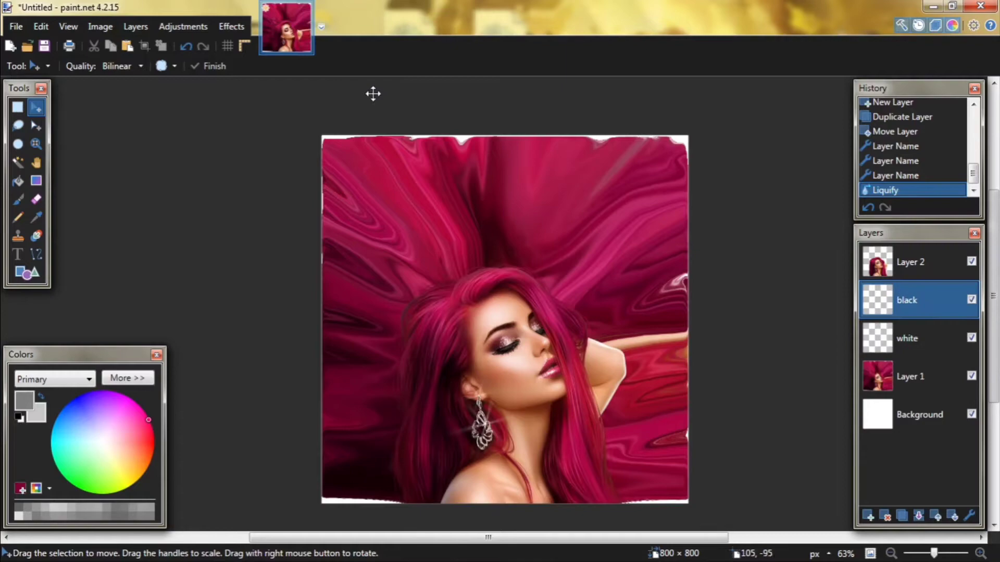
left_click(226, 27)
mouse_move(267, 331)
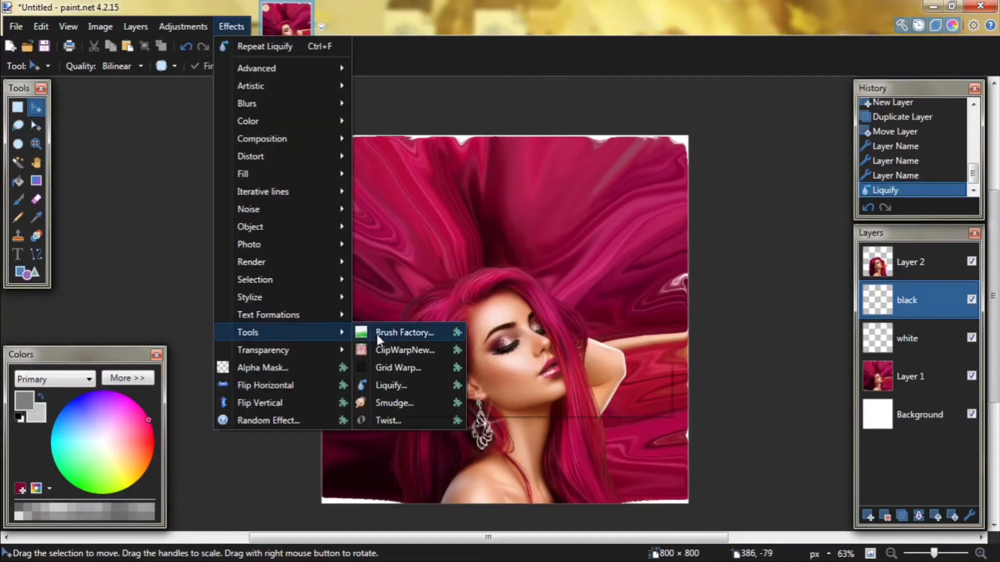
left_click(377, 334)
right_click(510, 220)
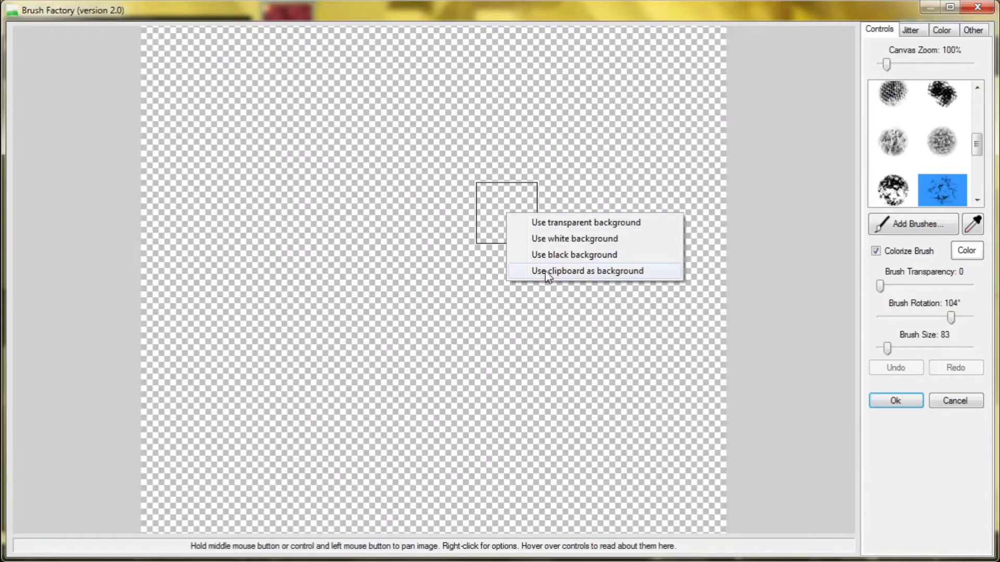
left_click(590, 271)
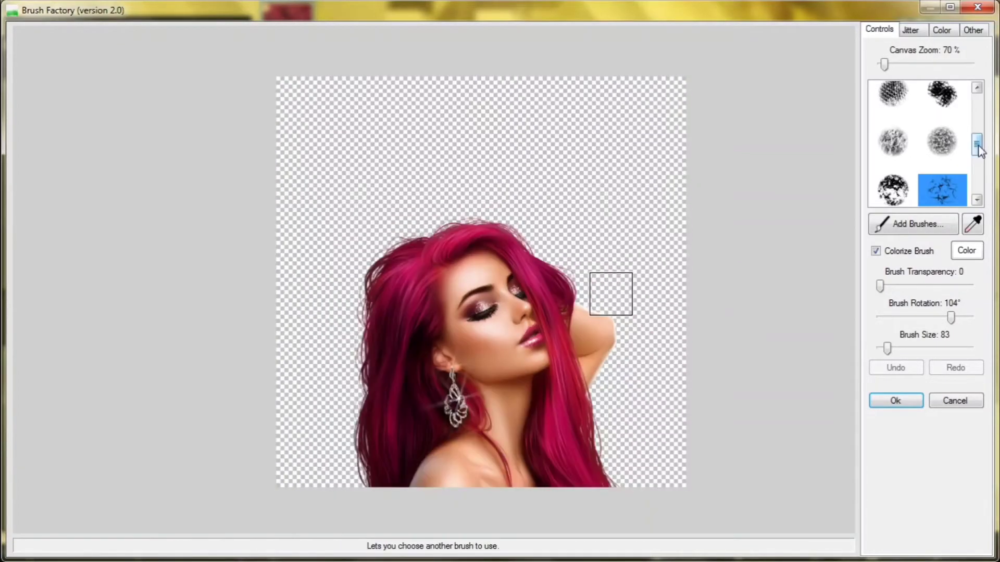
Step: Paint black splatter strokes at brush size 229 around the portrait's hair, from the lower right over the head to the lower left
mouse_move(976, 138)
left_mouse_down()
mouse_move(980, 165)
mouse_move(983, 157)
left_mouse_up()
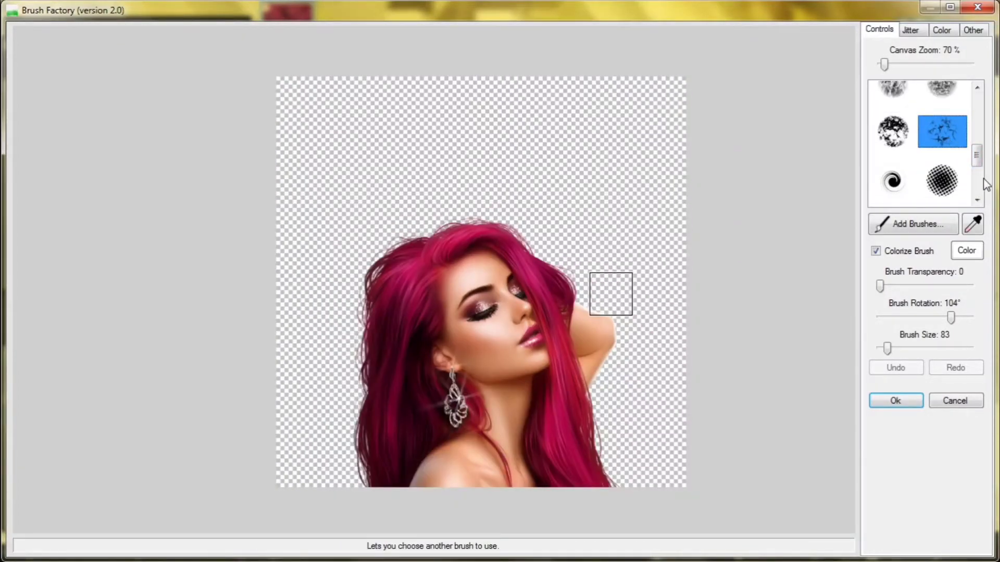
left_click(967, 250)
left_click(350, 232)
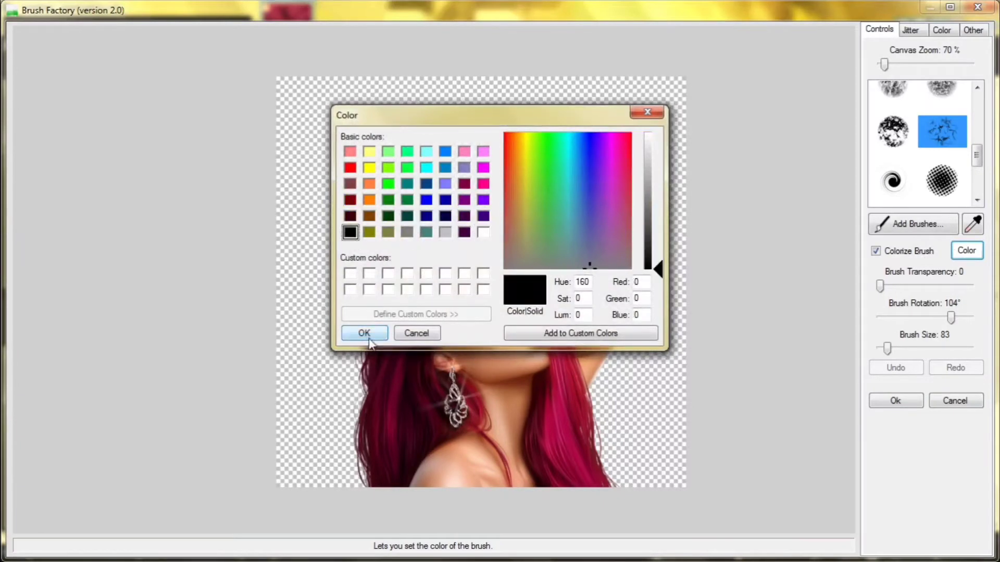
left_click(364, 333)
left_click_drag(887, 348, 900, 348)
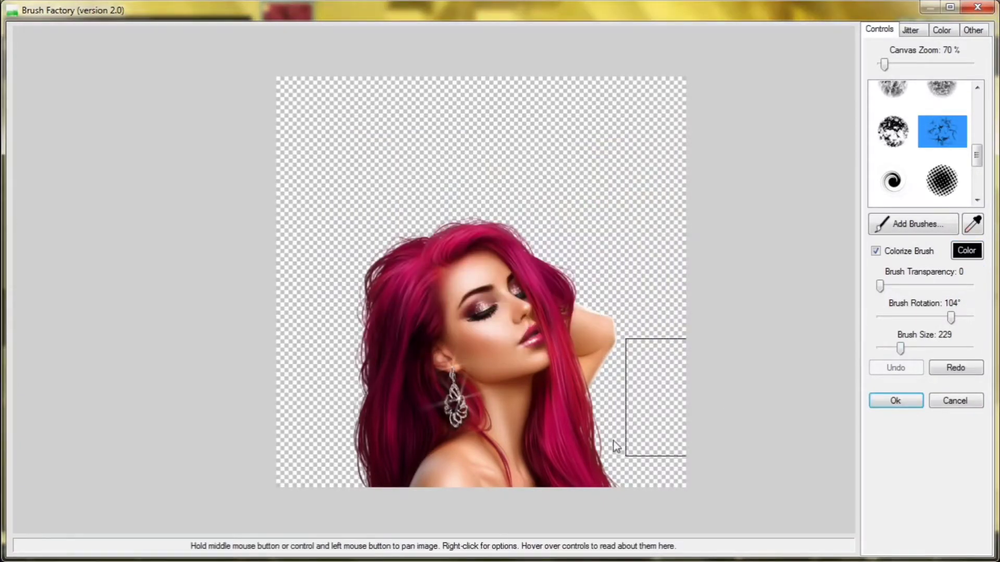
left_click_drag(593, 462, 617, 438)
mouse_move(624, 359)
left_mouse_down()
mouse_move(622, 318)
mouse_move(528, 221)
mouse_move(432, 214)
mouse_move(362, 302)
mouse_move(338, 312)
mouse_move(362, 308)
mouse_move(353, 399)
mouse_move(357, 450)
mouse_move(370, 455)
left_mouse_up()
Step: Set the brush rotation to -57°, fill in the splatter around the hair with more strokes, and apply the Brush Factory effect
left_click_drag(950, 316, 910, 317)
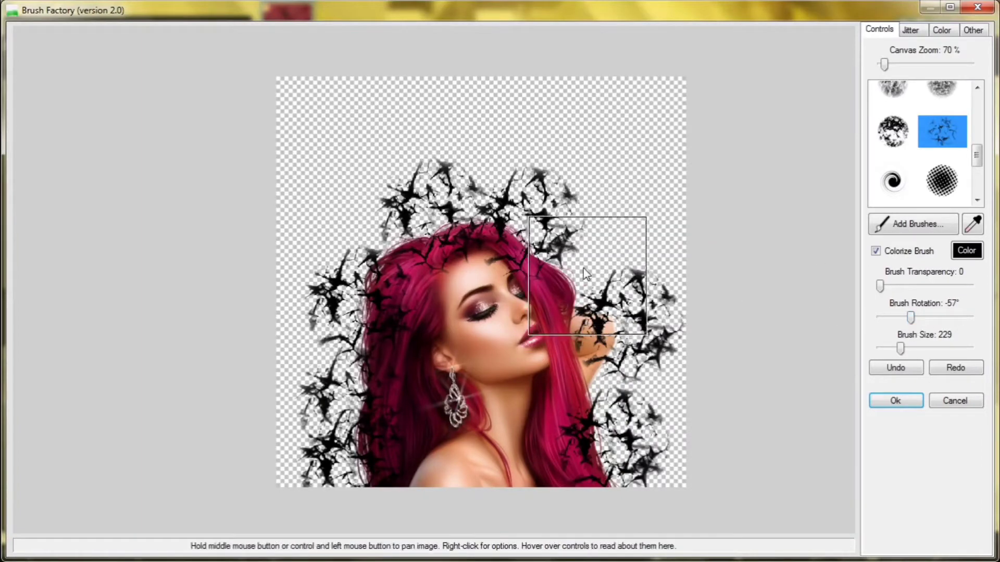
left_click_drag(583, 267, 593, 263)
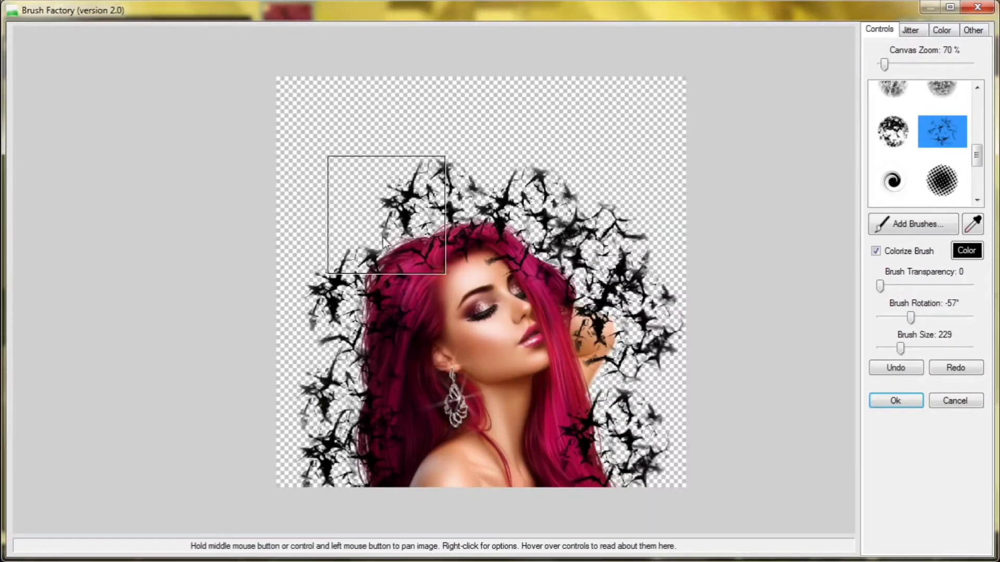
mouse_move(382, 248)
left_mouse_down()
mouse_move(363, 353)
mouse_move(411, 430)
left_mouse_up()
mouse_move(631, 417)
left_mouse_down()
mouse_move(619, 276)
mouse_move(542, 194)
left_mouse_up()
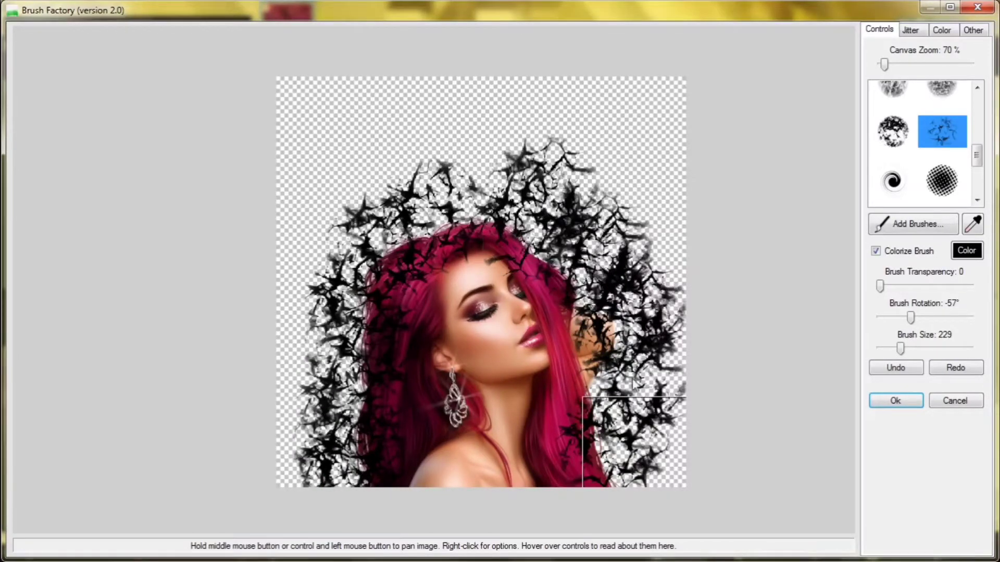
left_click(908, 400)
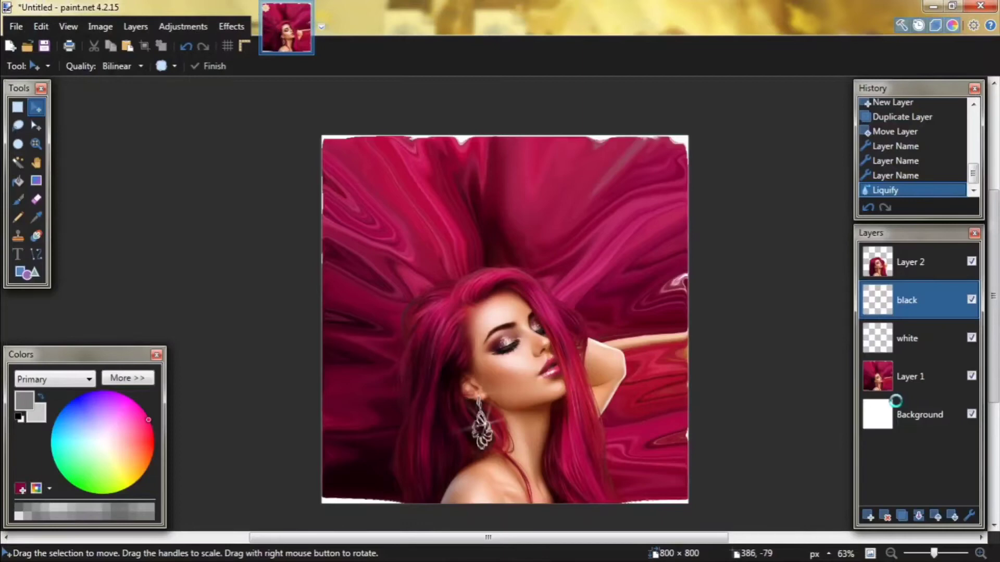
Step: Hide Layer 2, Layer 1, the Background and the white layer so that only the black layer shows
left_click(971, 261)
left_click(969, 376)
left_click(973, 413)
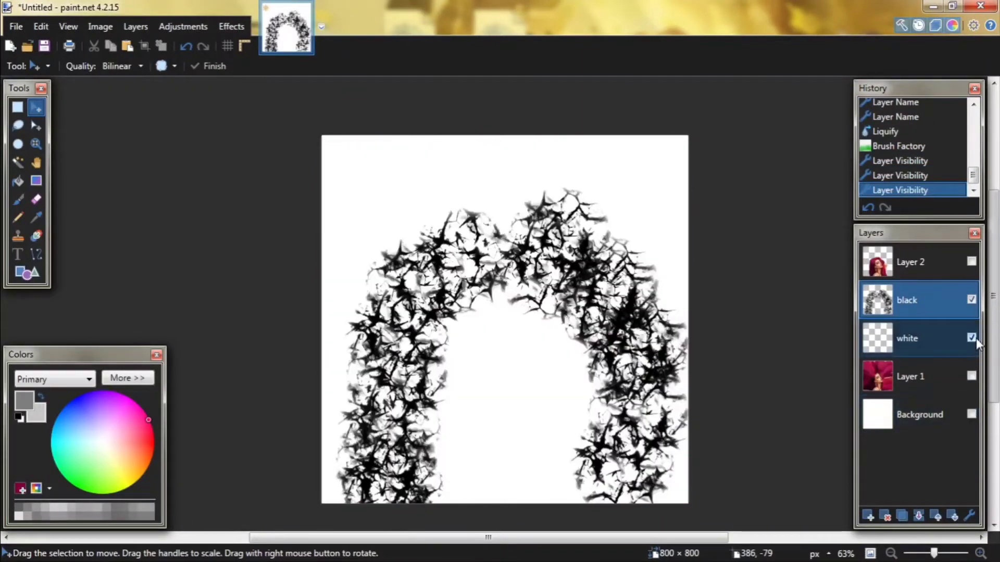
left_click(972, 337)
Step: Add a new layer beneath the black layer, fill it with solid white, and reselect the black layer
left_click(867, 516)
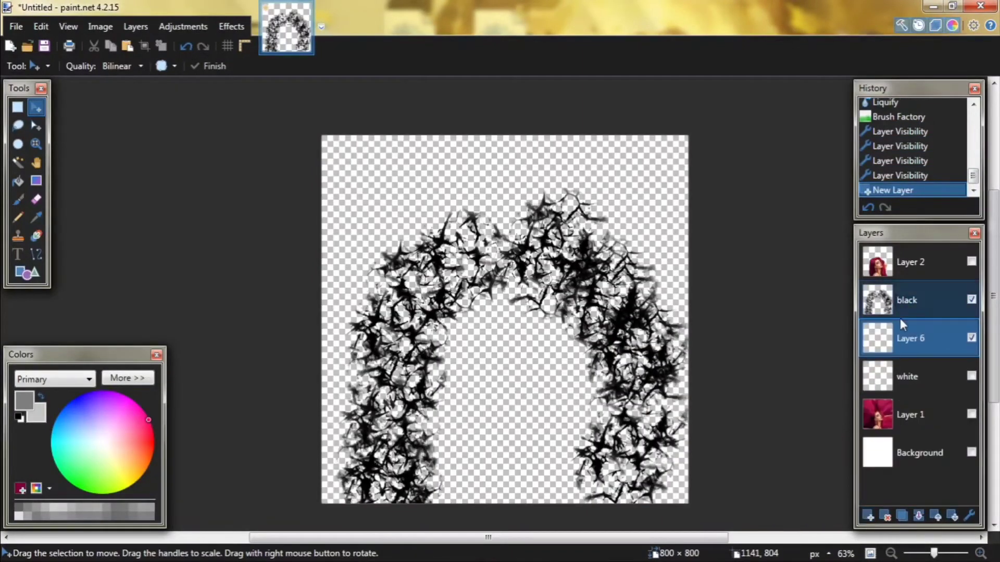
key("f")
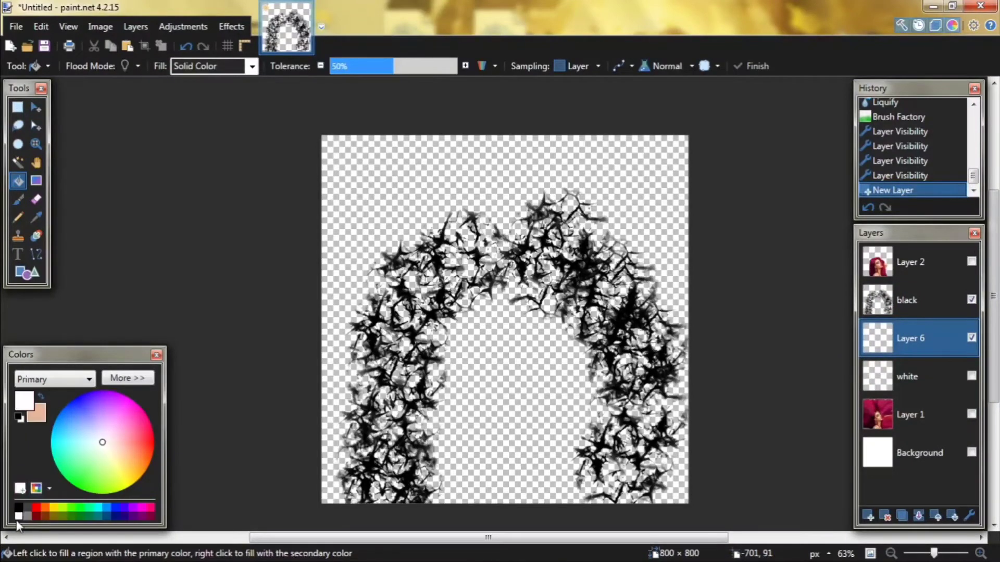
left_click(489, 379)
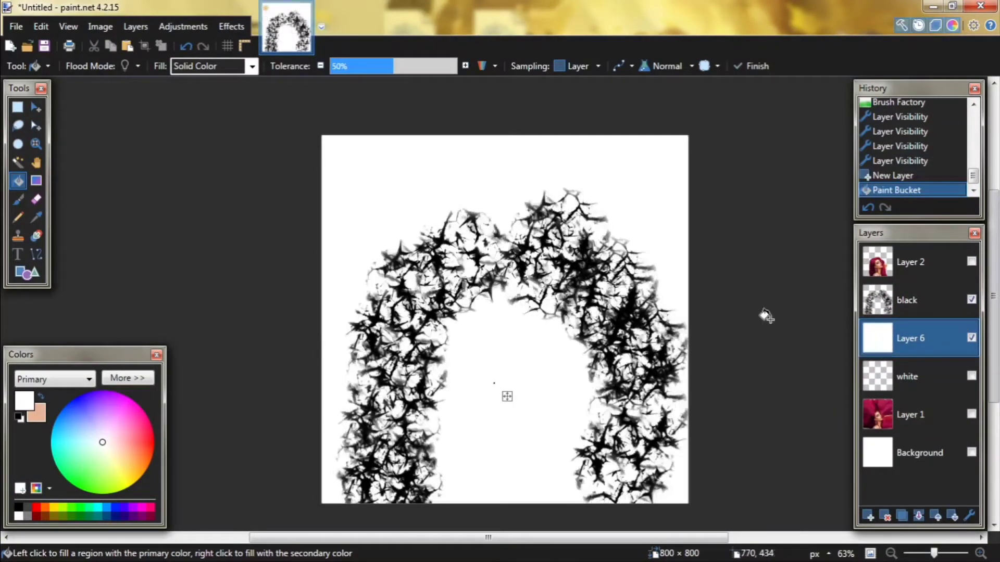
left_click(904, 307)
left_click(904, 305)
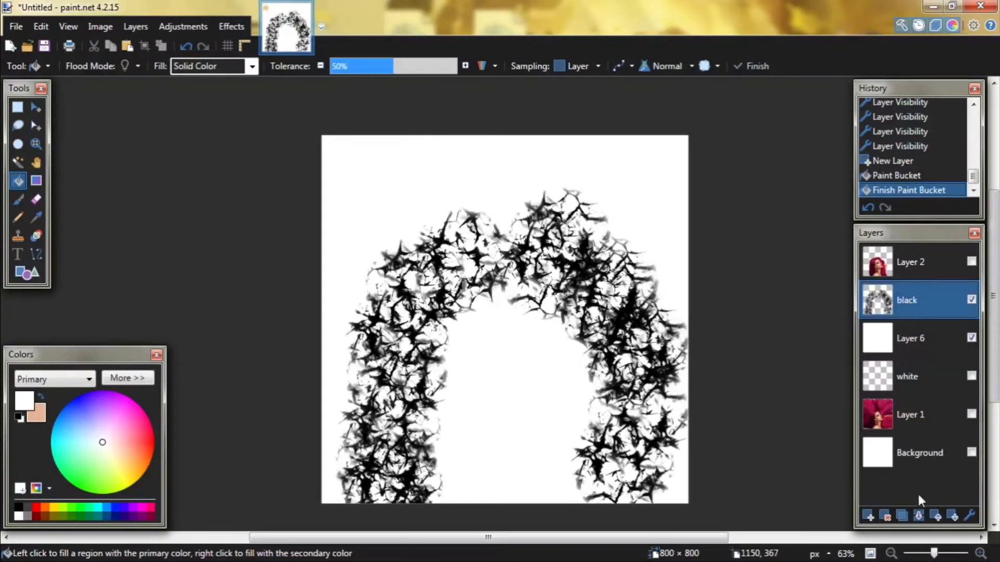
Step: Merge the black splatter layer down into the white-filled Layer 6, and show only Layer 2 as the active layer
left_click(919, 516)
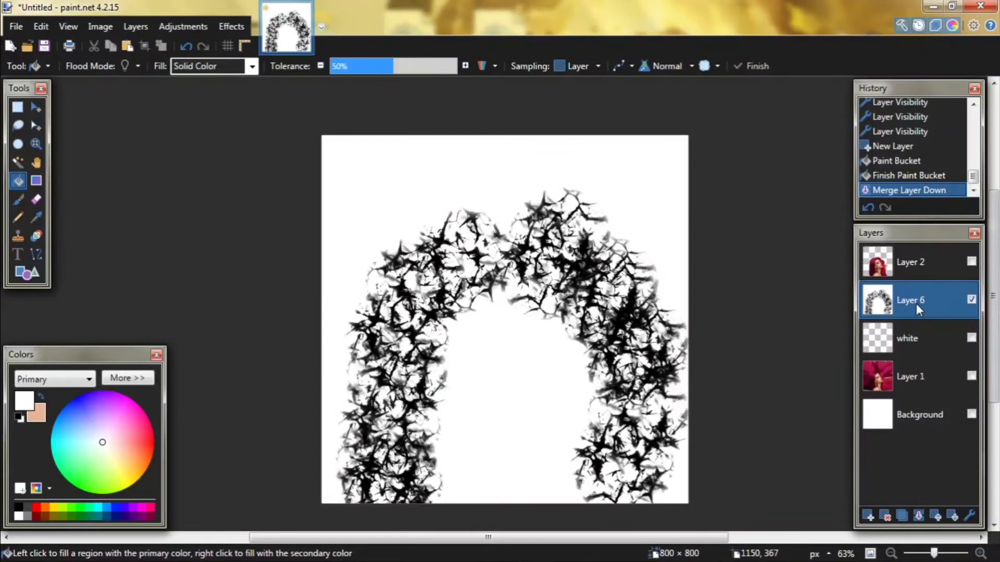
left_click(916, 261)
left_click(972, 300)
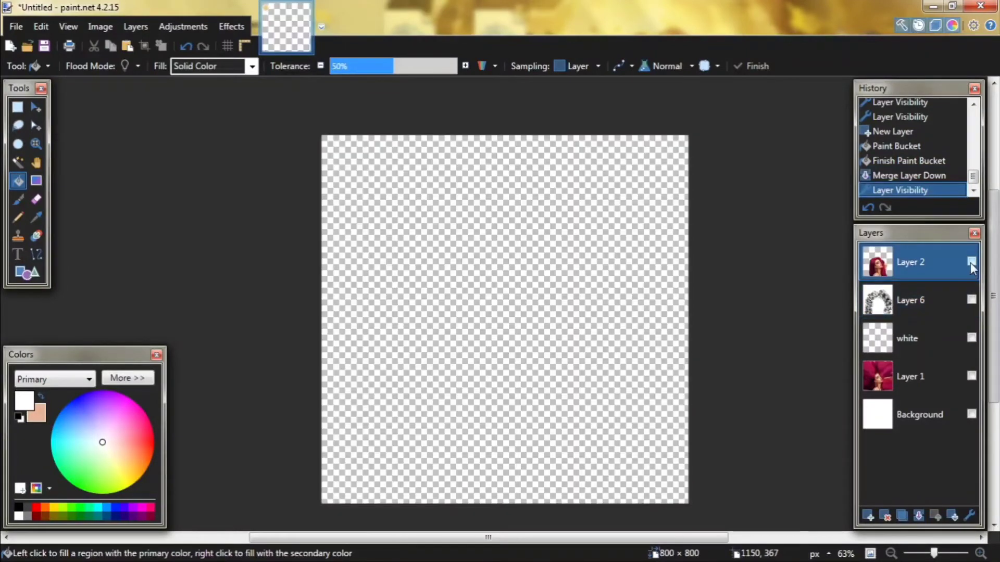
left_click(971, 262)
Step: Apply the Alpha Mask effect to Layer 2 and delete the merged splatter layer, Layer 6
left_click(232, 26)
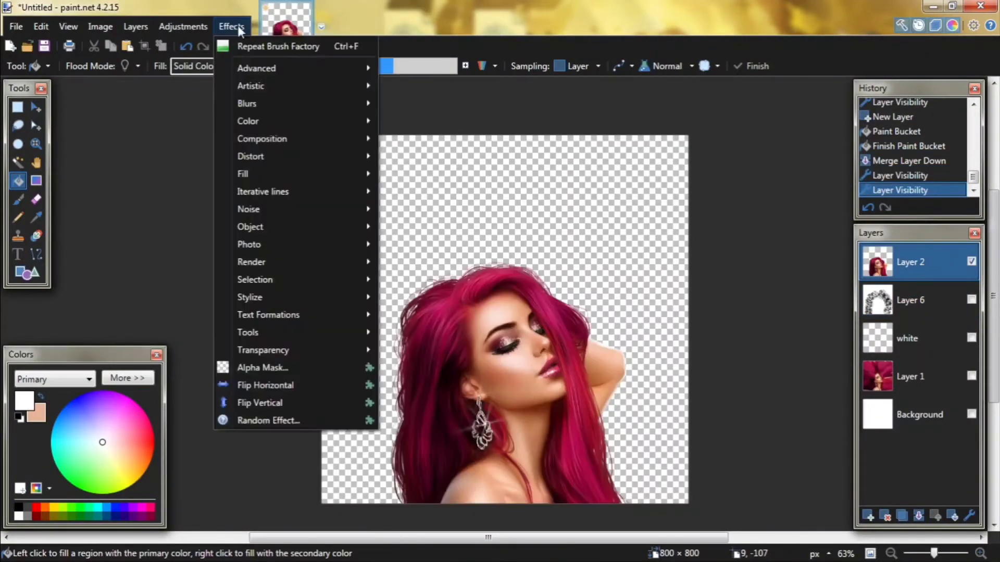
left_click(291, 367)
left_click(373, 212)
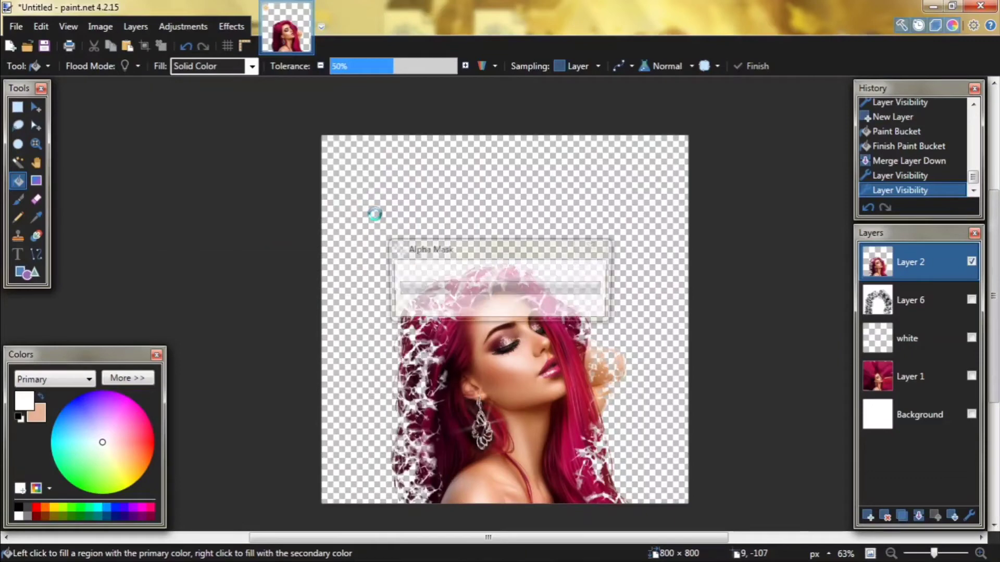
left_click(931, 306)
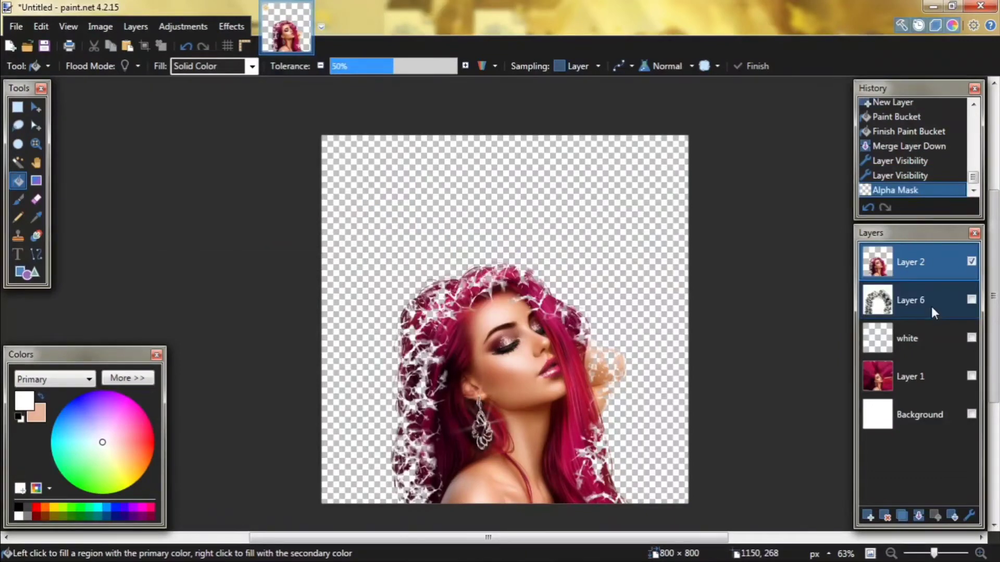
left_click(886, 516)
Step: Hide Layer 2, show Layer 1 and the white layer, and make the white layer active
left_click(923, 336)
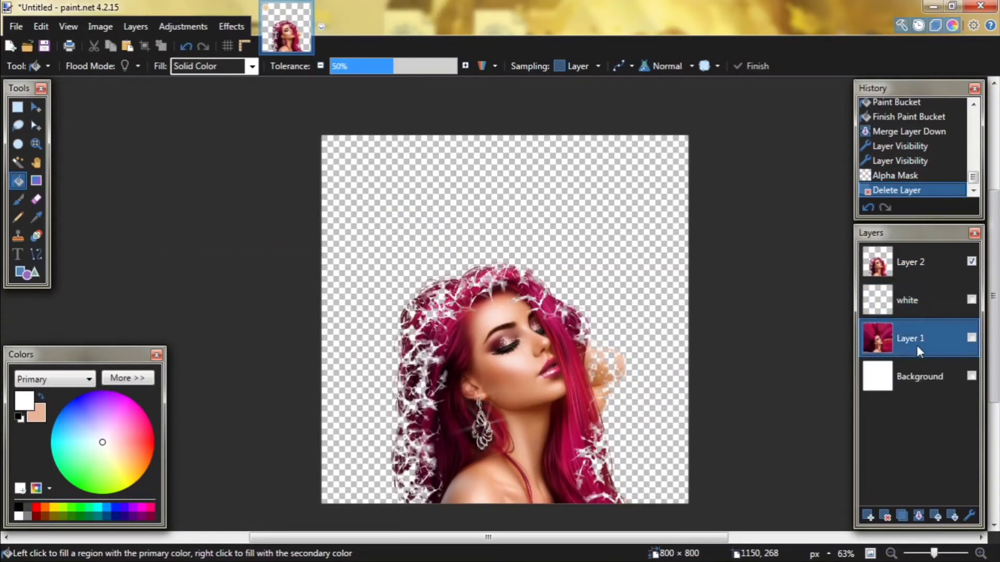
left_click(971, 262)
left_click(971, 338)
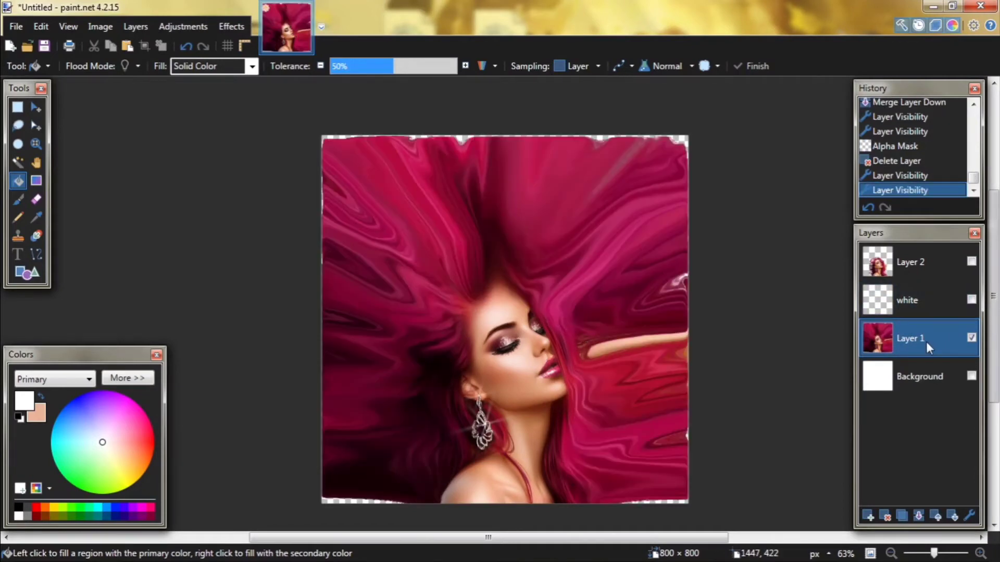
left_click(971, 299)
left_click(931, 300)
Step: Start Brush Factory on the white layer, fit the whole image in view, and set the brush color to white
left_click(231, 26)
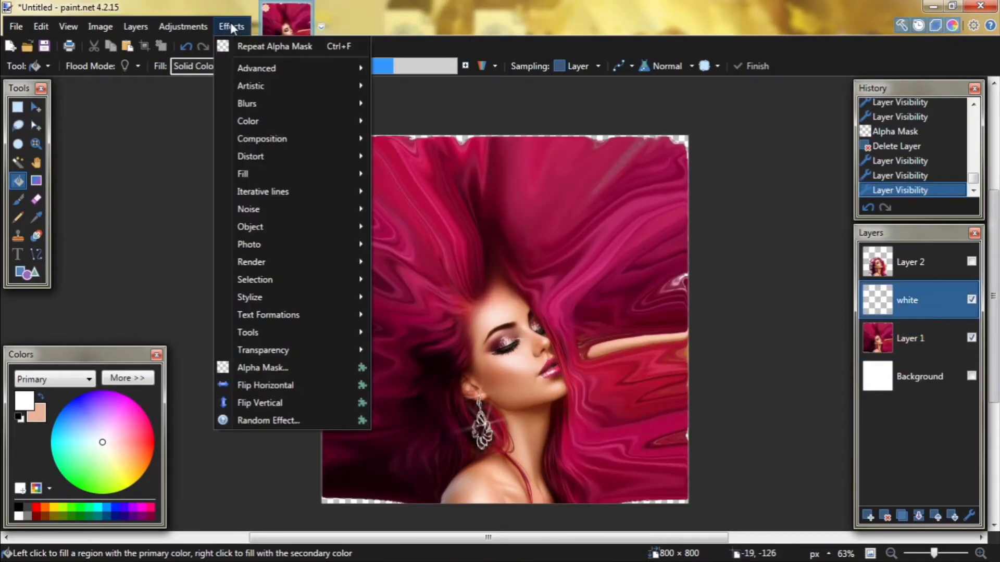
mouse_move(296, 334)
left_click(420, 333)
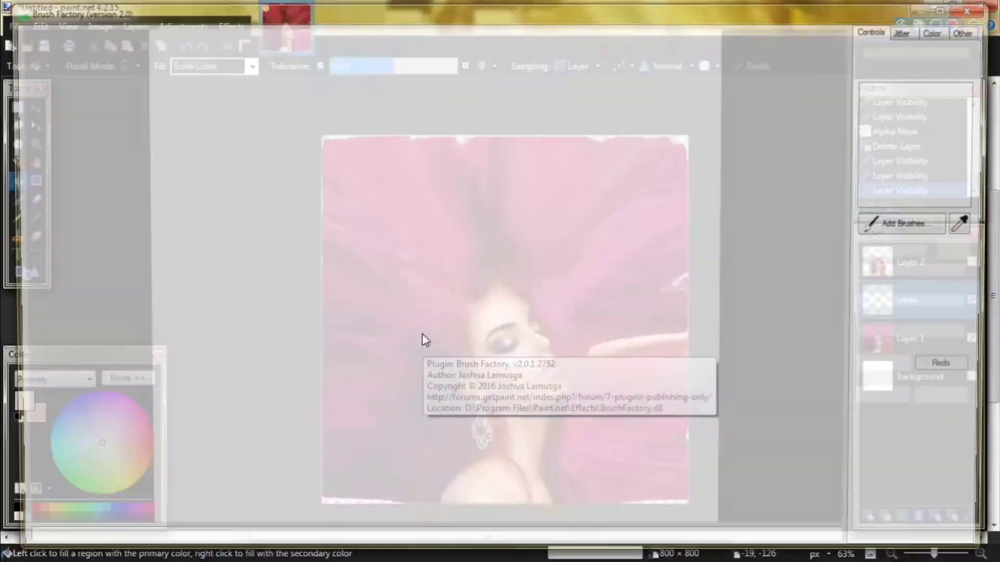
right_click(491, 299)
left_click(520, 355)
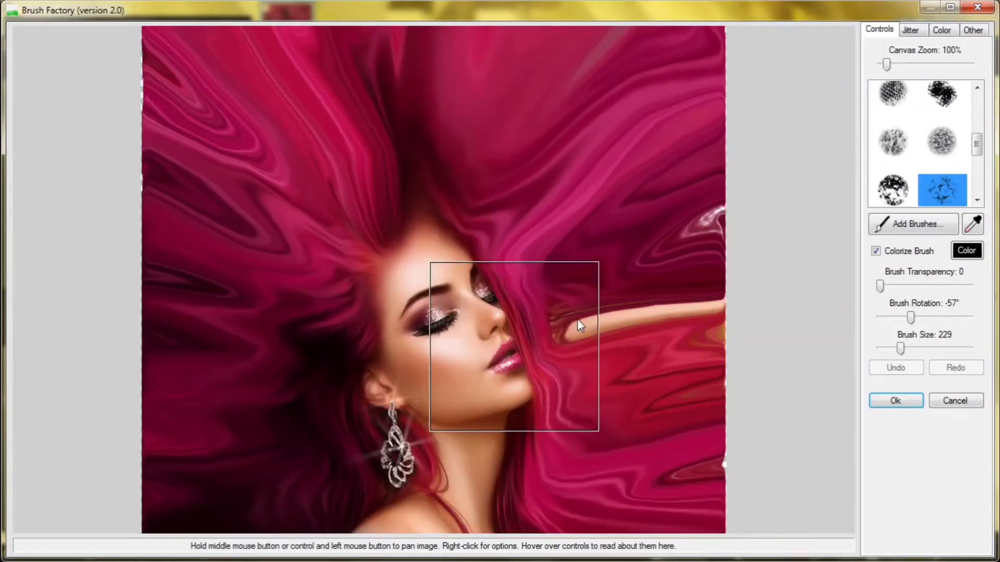
scroll(580, 325, "down", 1)
scroll(582, 323, "down", 1)
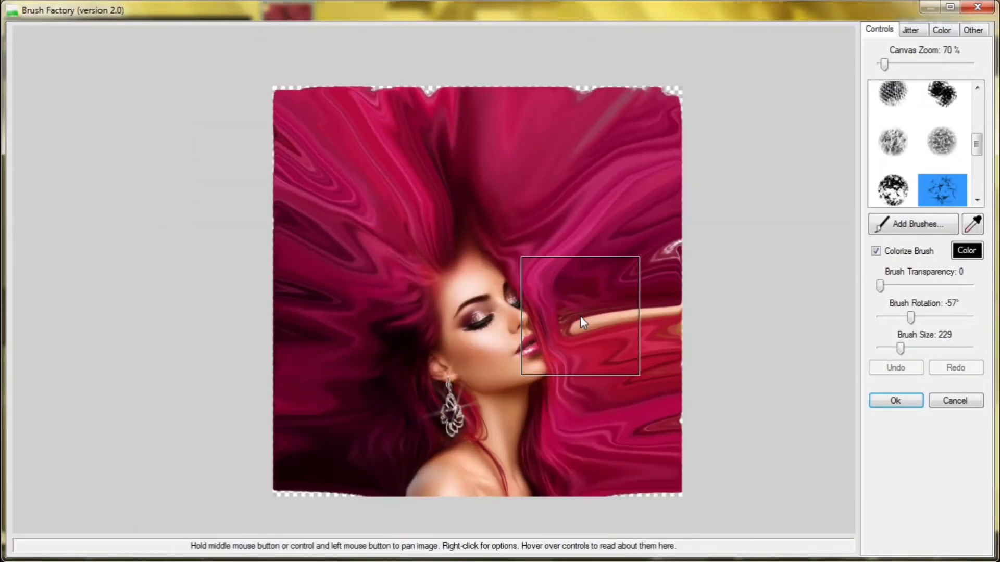
scroll(953, 172, "down", 1)
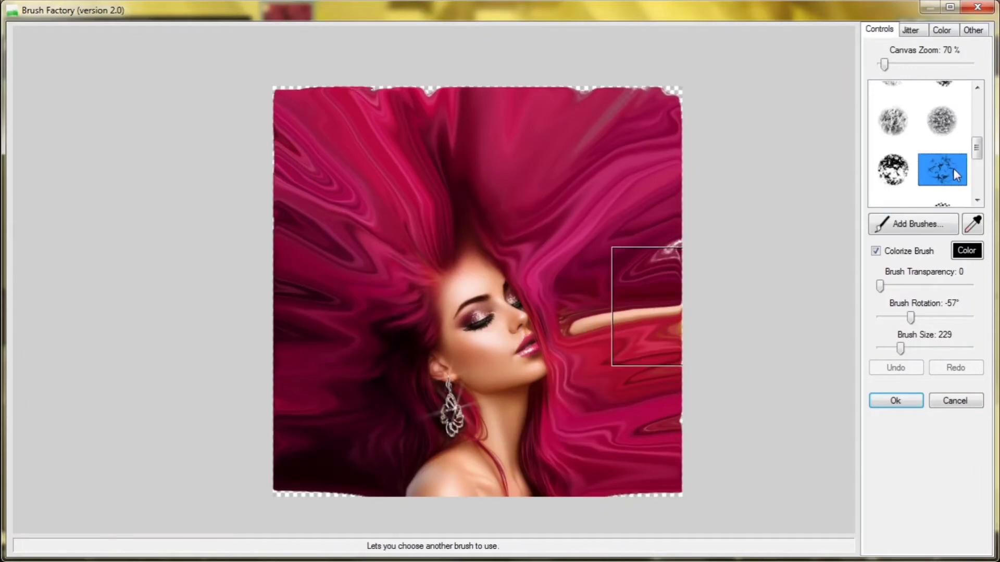
left_click(966, 250)
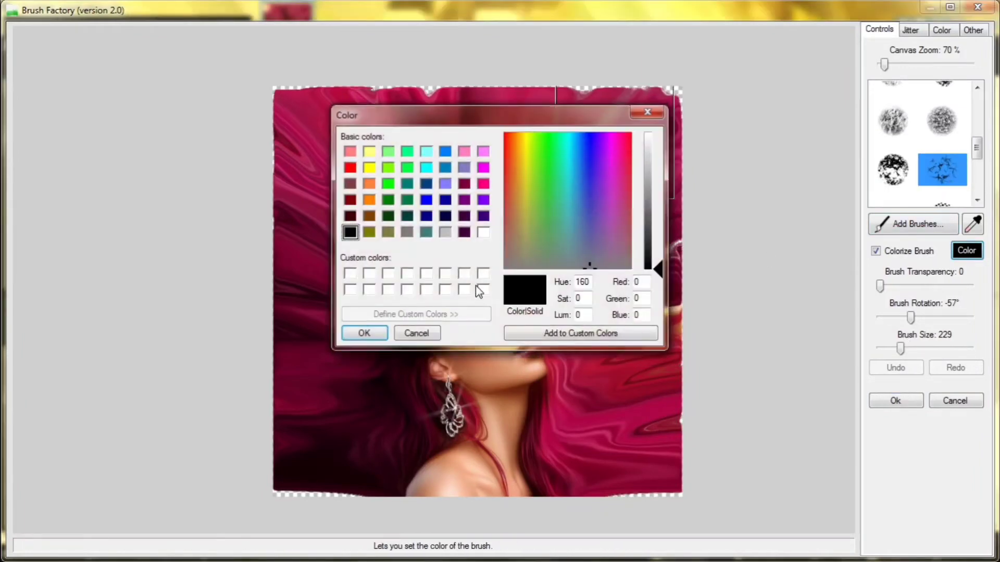
left_click(483, 232)
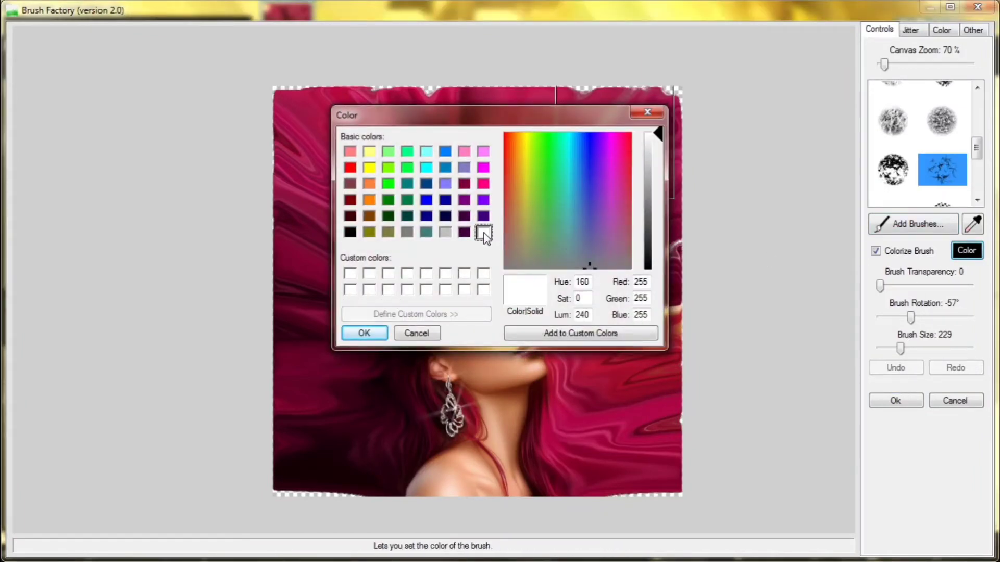
left_click(364, 334)
Step: Stamp white splatters at brush size 229 over the stretched hair above and on both sides of the face
left_click(621, 153)
left_click(477, 149)
left_click(333, 161)
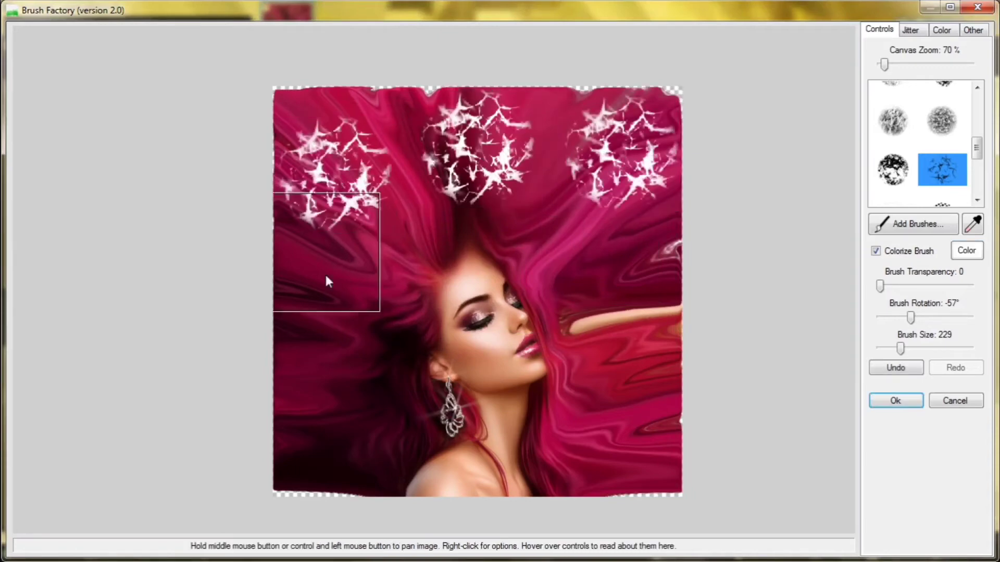
left_click(327, 304)
left_click(357, 426)
left_click(619, 424)
left_click(623, 300)
left_click(559, 190)
left_click(395, 202)
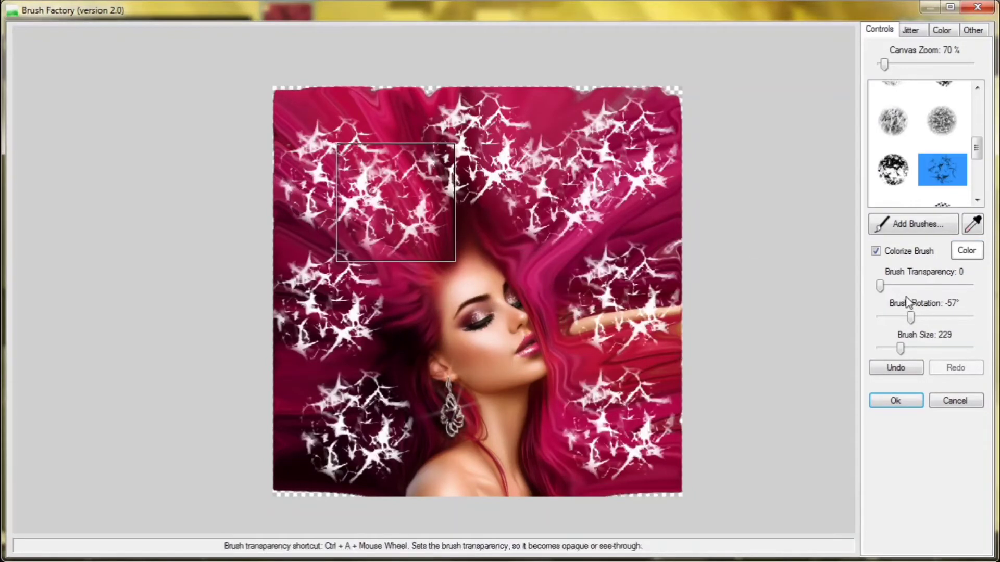
Step: Set the brush rotation to 34° and stamp more white splatters into the gaps above and beside the head
left_click_drag(911, 317, 933, 317)
left_click(414, 148)
left_click(357, 250)
left_click(350, 338)
left_click(623, 235)
left_click(626, 355)
left_click(590, 436)
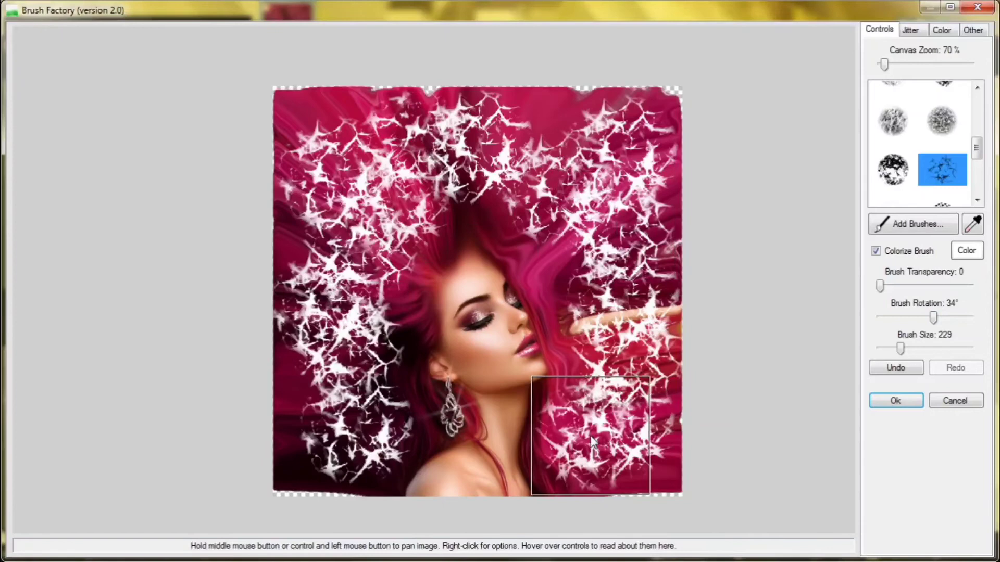
left_click(551, 222)
left_click(548, 135)
Step: Set the brush size to 75 and stamp small splatters along the inner hairline, beside the neck and near the arm
left_click_drag(900, 348, 886, 348)
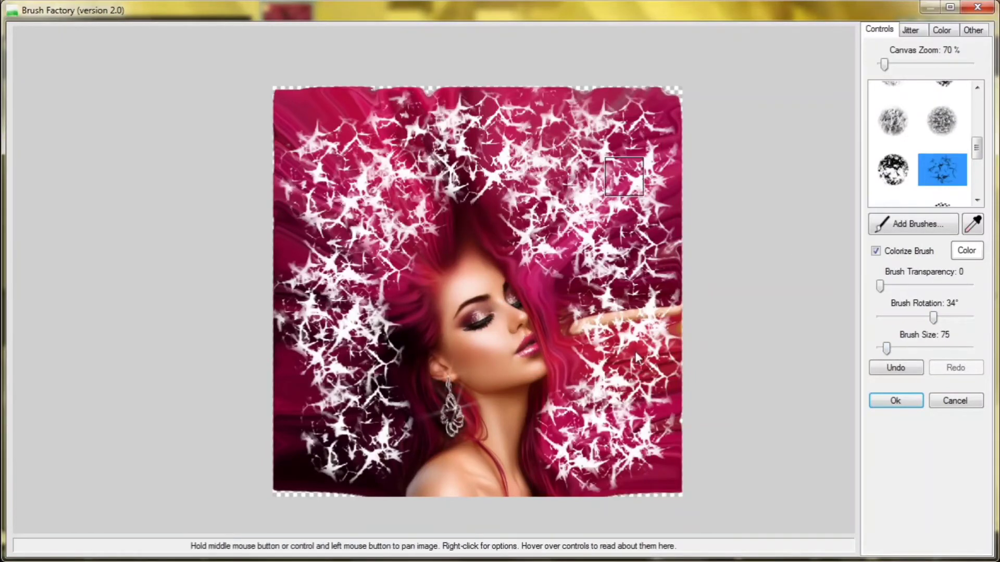
left_click(490, 210)
left_click(438, 218)
left_click(390, 309)
left_click(398, 354)
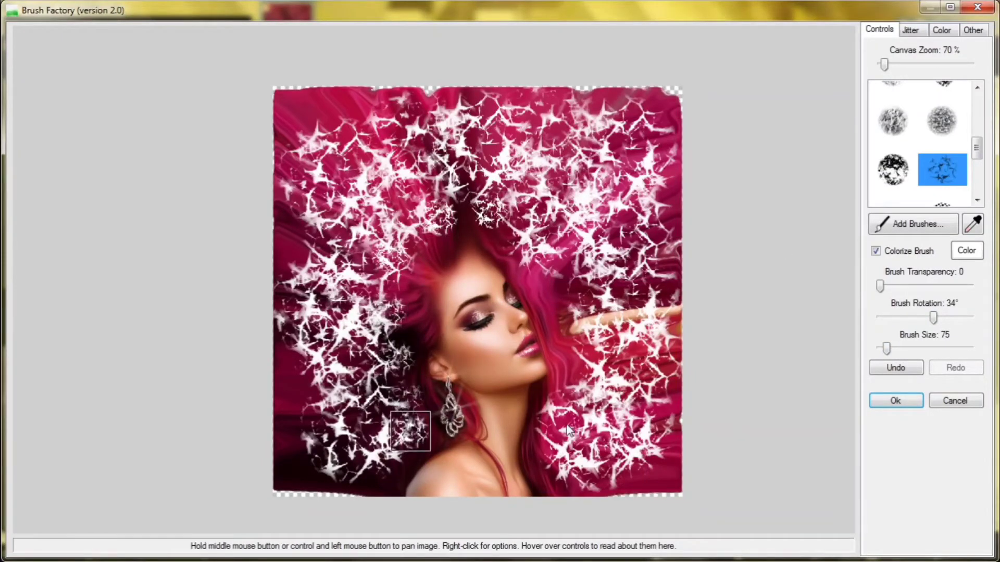
left_click(570, 458)
left_click(581, 274)
left_click(572, 248)
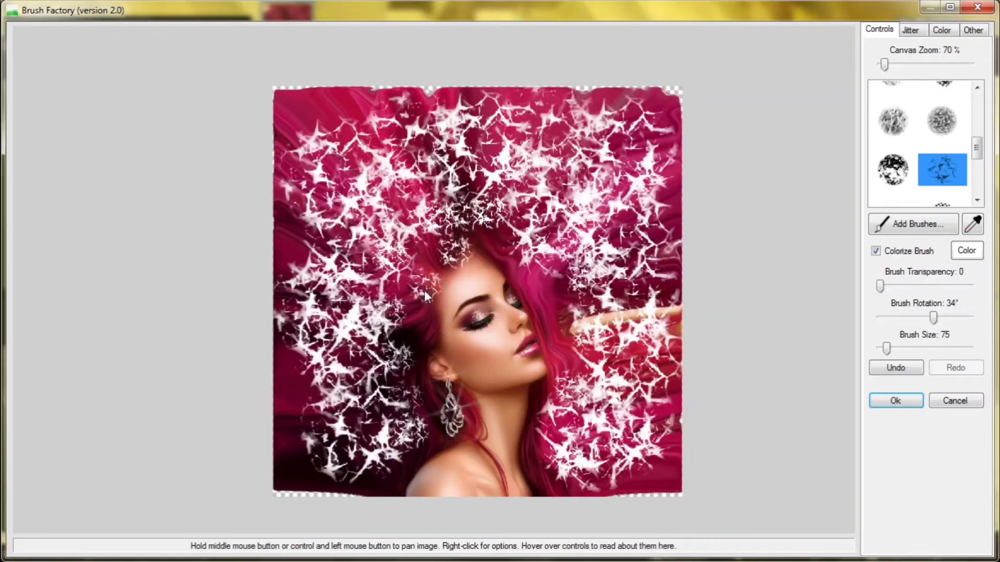
left_click(426, 334)
Step: Set the brush rotation to -92°, add small splatters near the hand, and apply the Brush Factory effect
left_click_drag(932, 317, 901, 317)
left_click(575, 319)
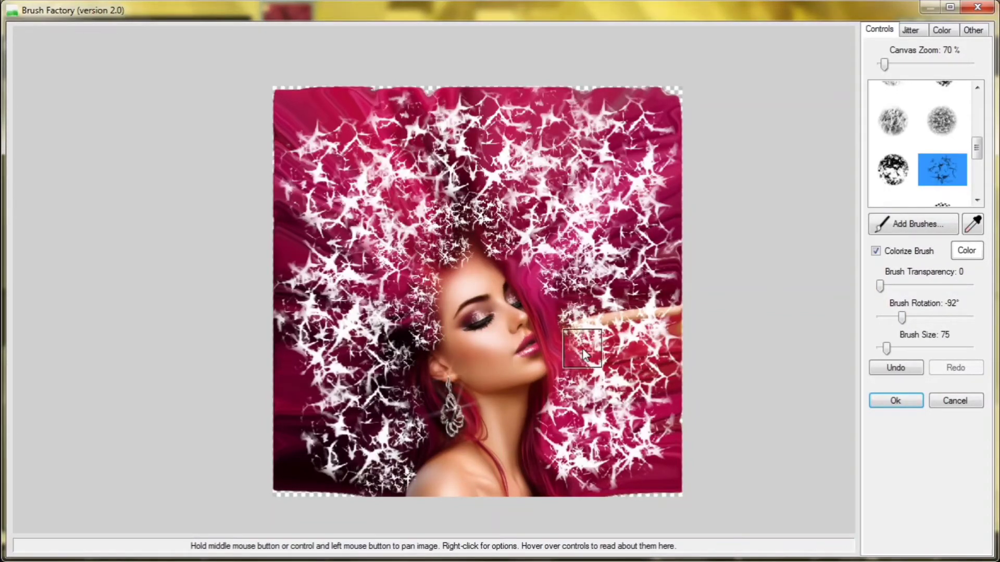
left_click(885, 401)
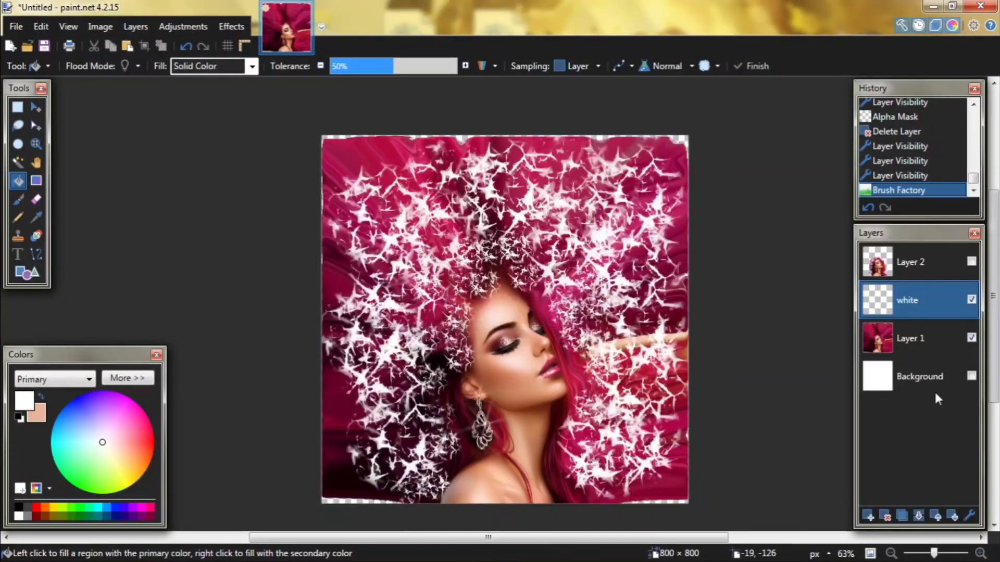
Step: Add a layer between Layer 1 and the white layer, fill it with black, and merge the white layer down into it
left_click(932, 338)
left_click(868, 516)
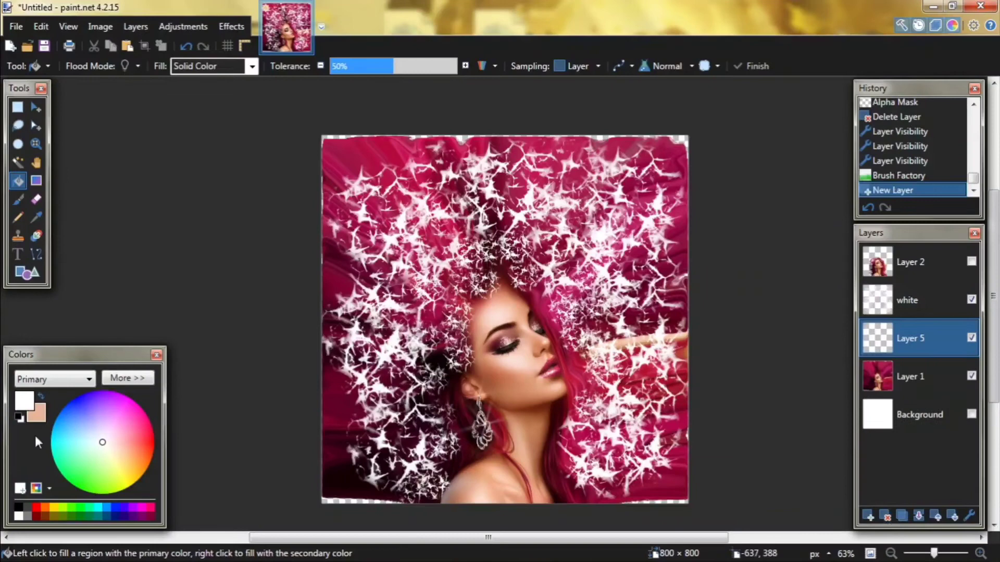
left_click(18, 507)
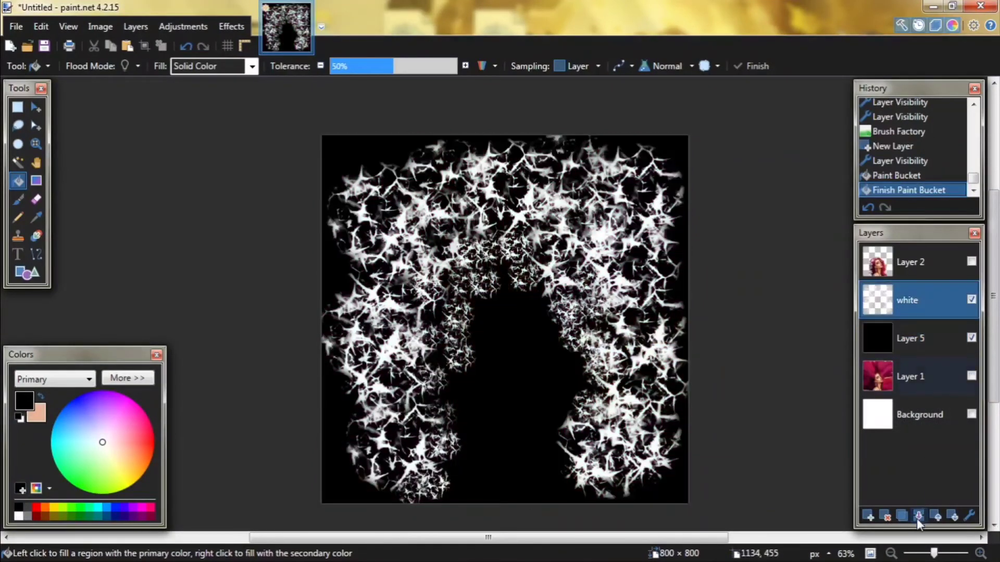
left_click(918, 515)
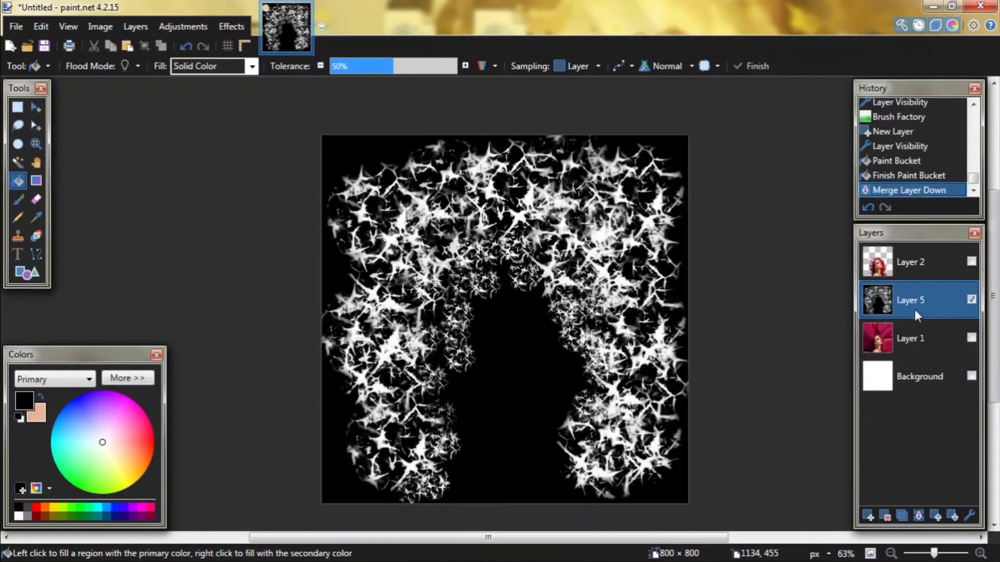
Step: Hide Layer 5, show and select Layer 1, and apply the Alpha Mask effect to it
left_click(971, 299)
left_click(971, 338)
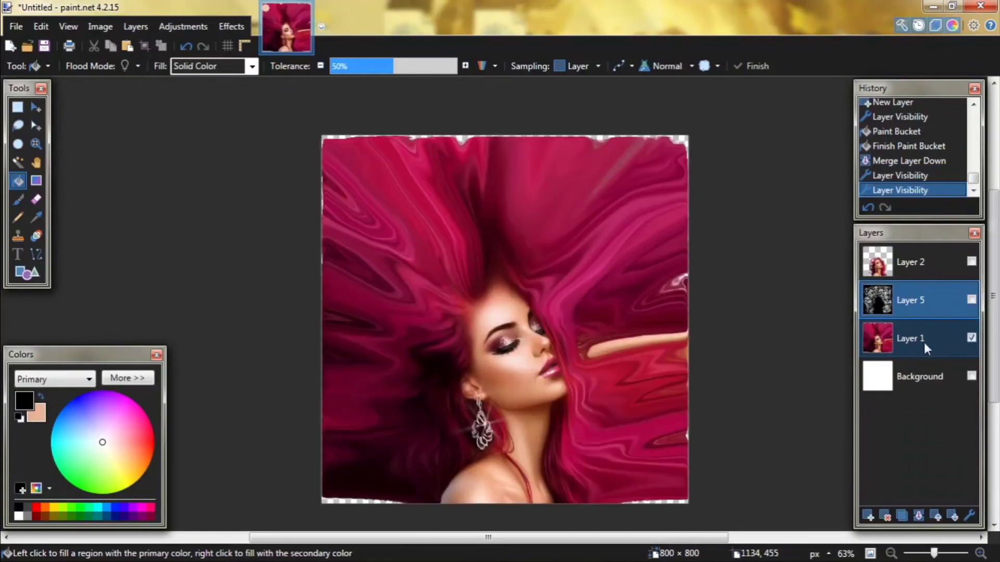
left_click(926, 349)
left_click(231, 26)
left_click(299, 369)
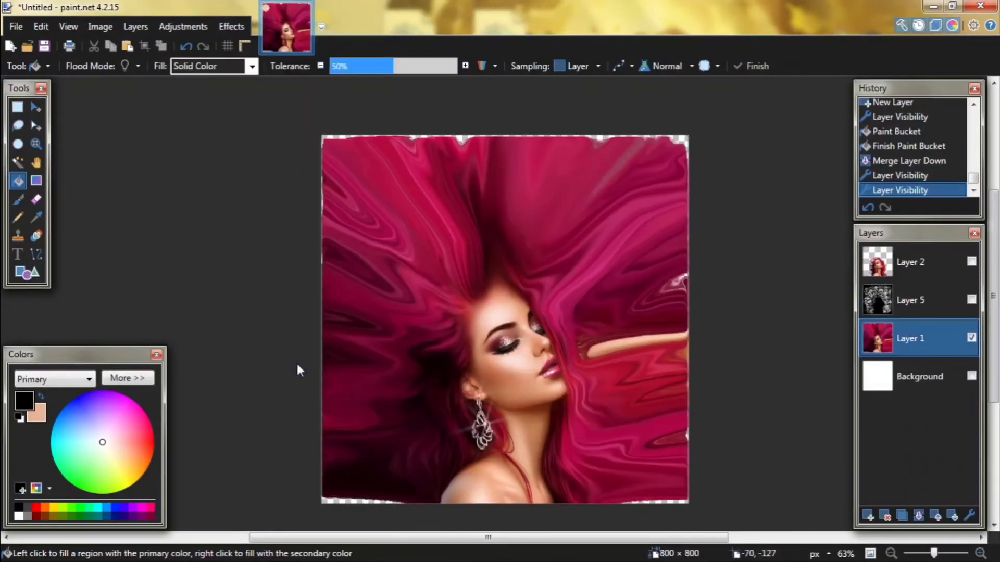
left_click(315, 264)
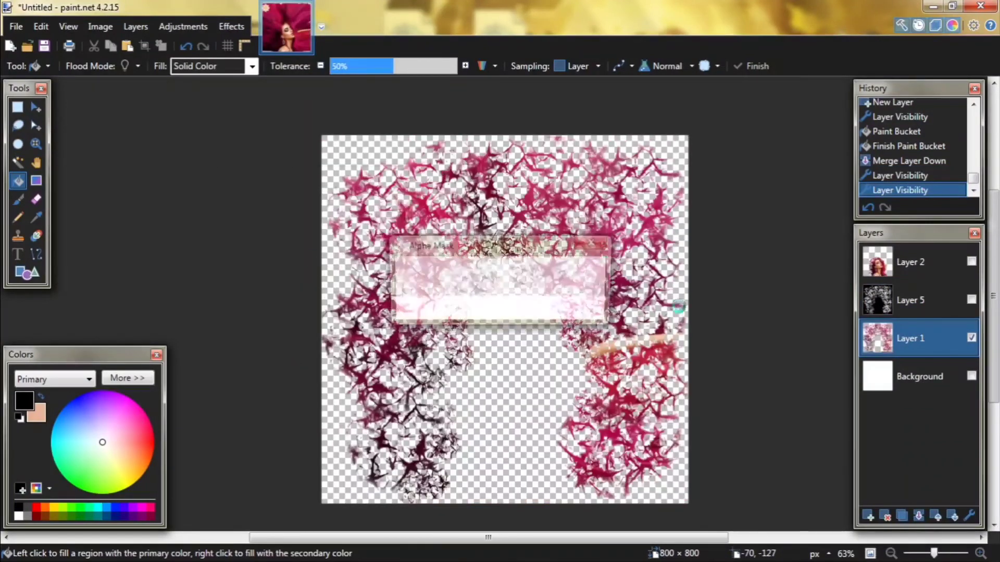
Step: Delete the mask layer, Layer 5, and make Layer 2 and the Background visible with the Background active
left_click(935, 308)
left_click(886, 516)
left_click(970, 261)
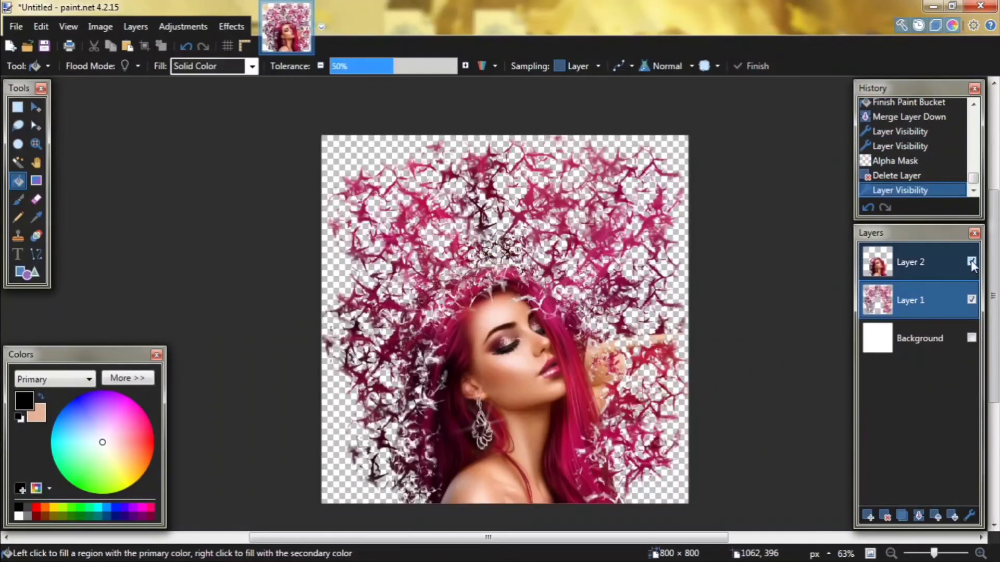
left_click(940, 341)
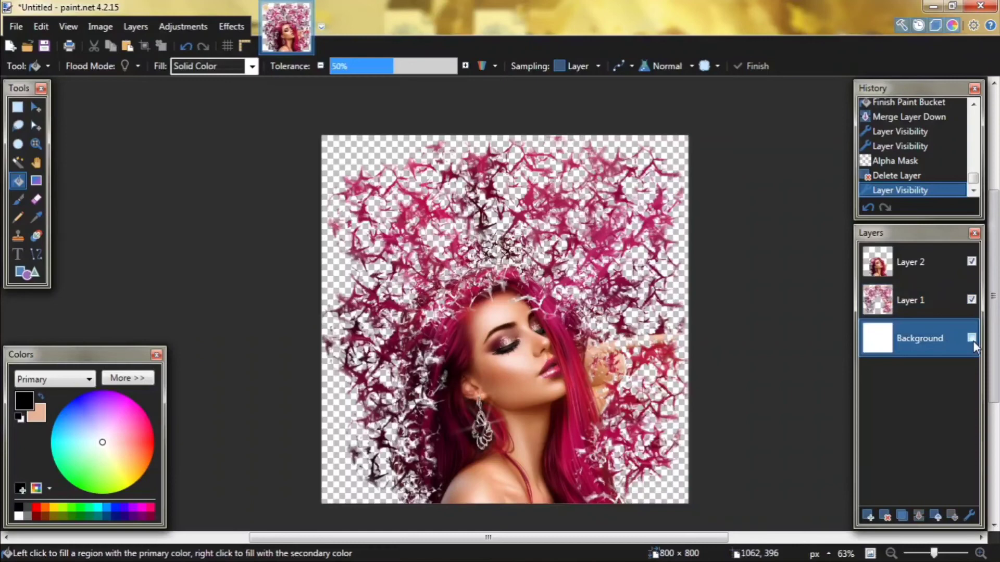
left_click(971, 338)
Step: Merge Layer 2 down into Layer 1 and sample a crimson from the hair as the primary color
left_click(35, 181)
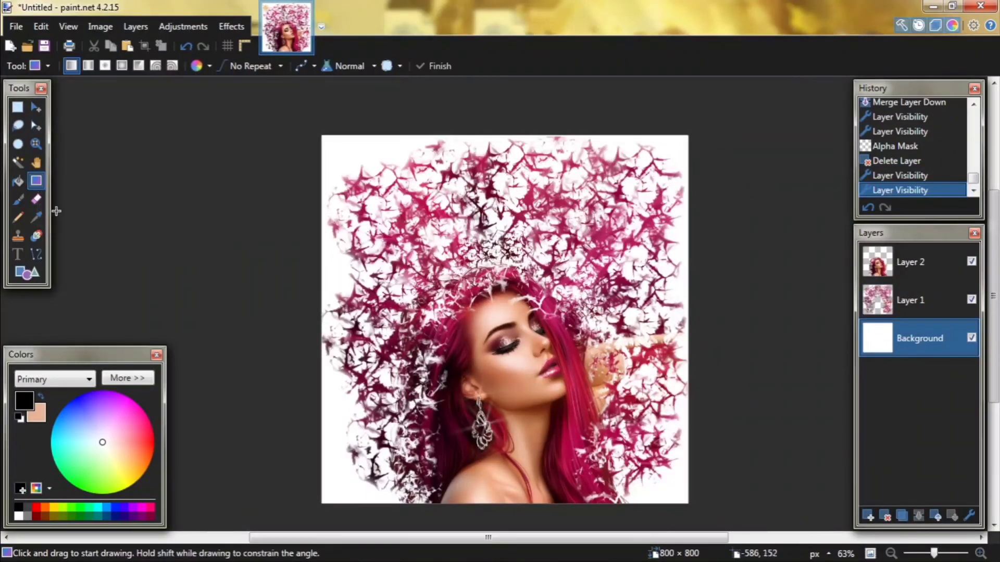
left_click(36, 217)
left_click(457, 350)
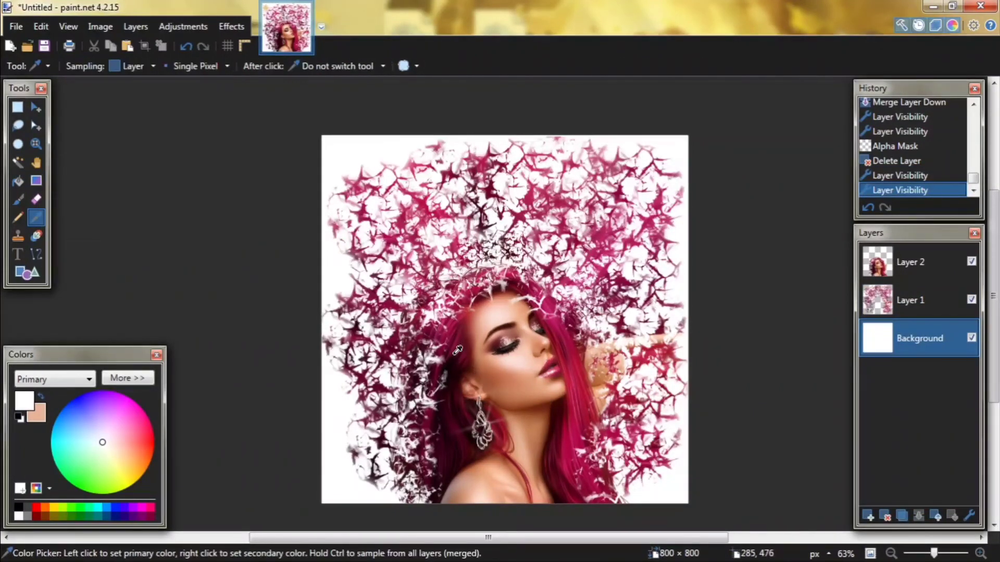
key("ctrl+m")
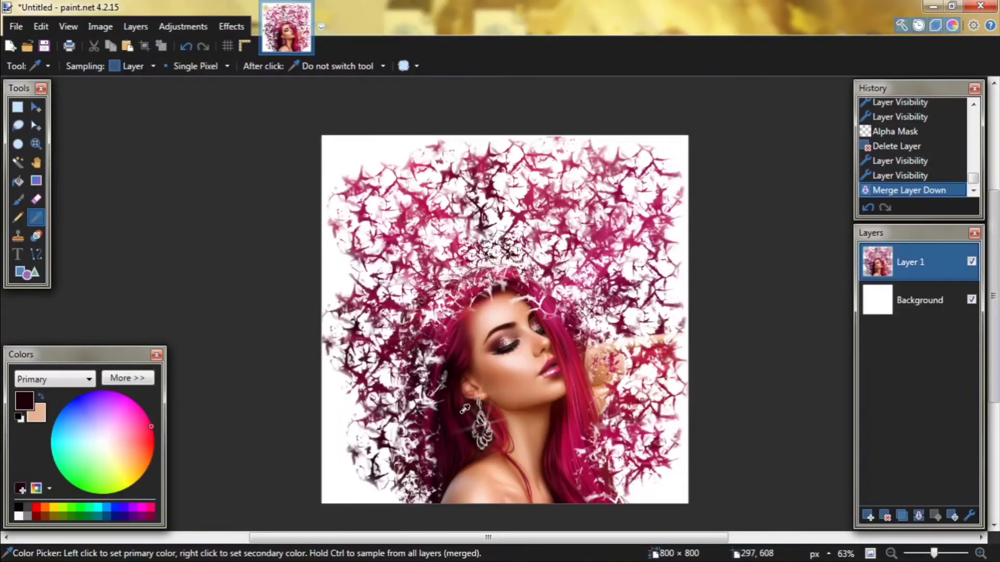
left_click(452, 336)
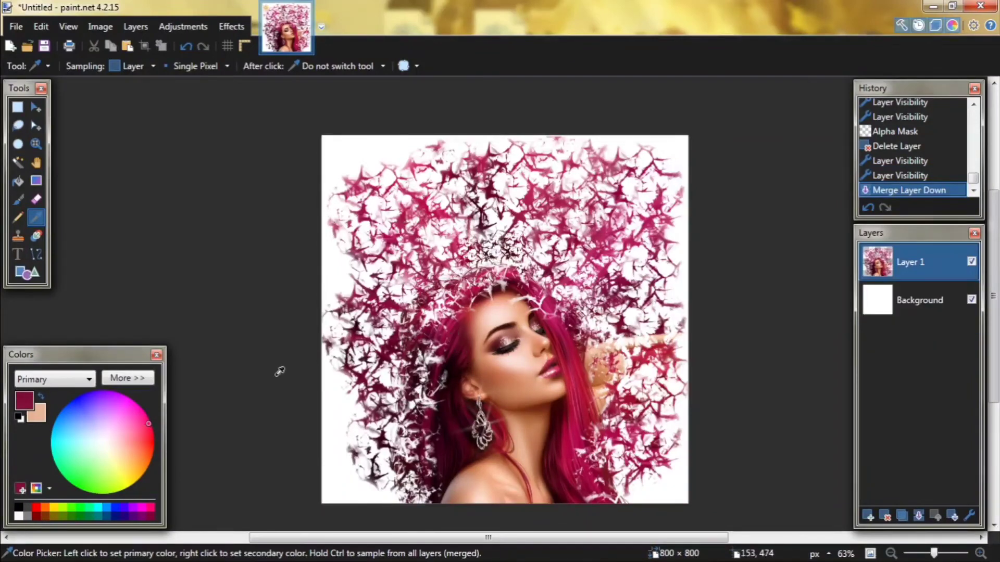
Step: Draw a linear peach-to-crimson gradient on the Background, swap the colors, and redraw it diagonally from the upper left, about 572 px long
key("g")
key("x")
left_click(938, 306)
left_click_drag(369, 284, 697, 401)
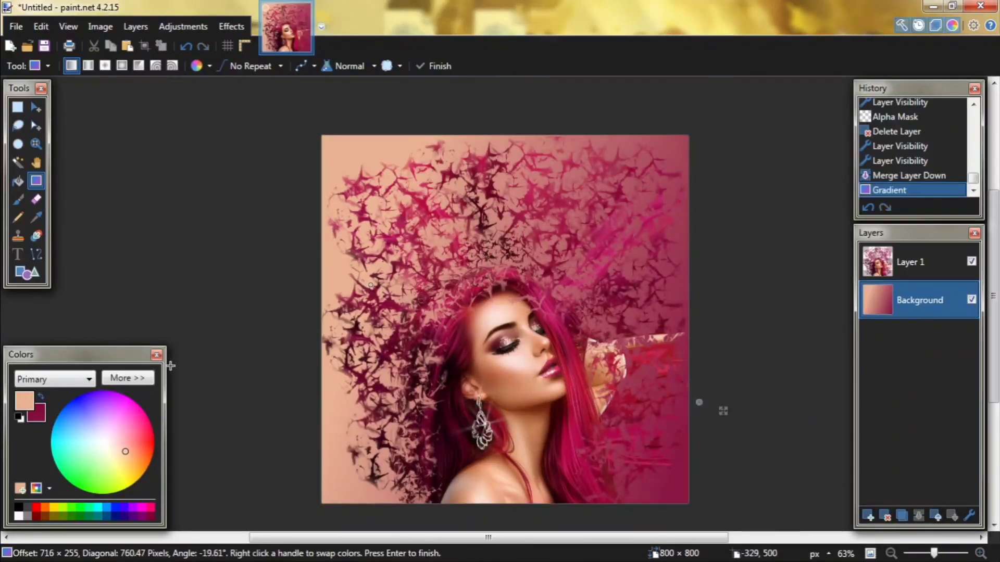
left_click(41, 397)
left_click_drag(442, 247, 633, 429)
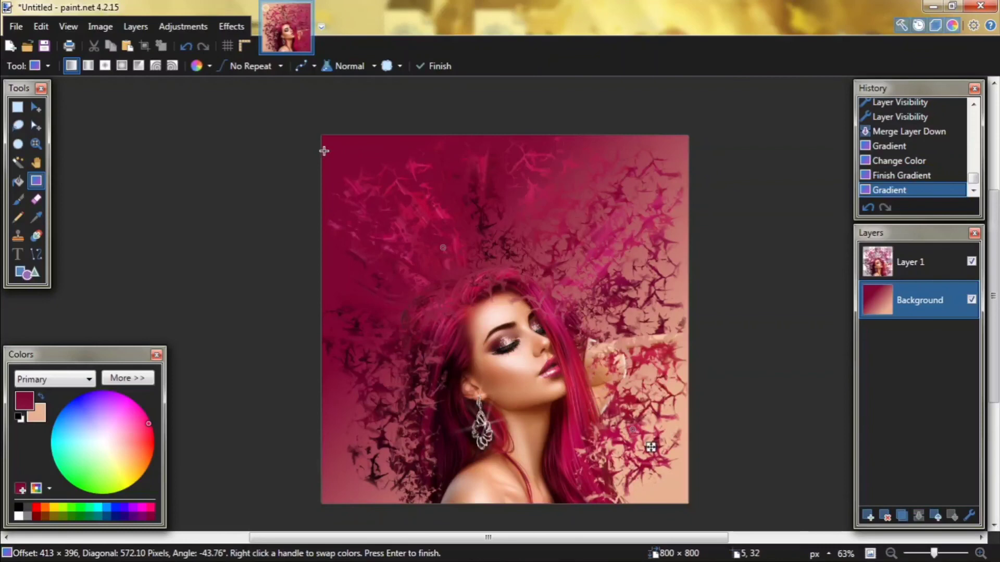